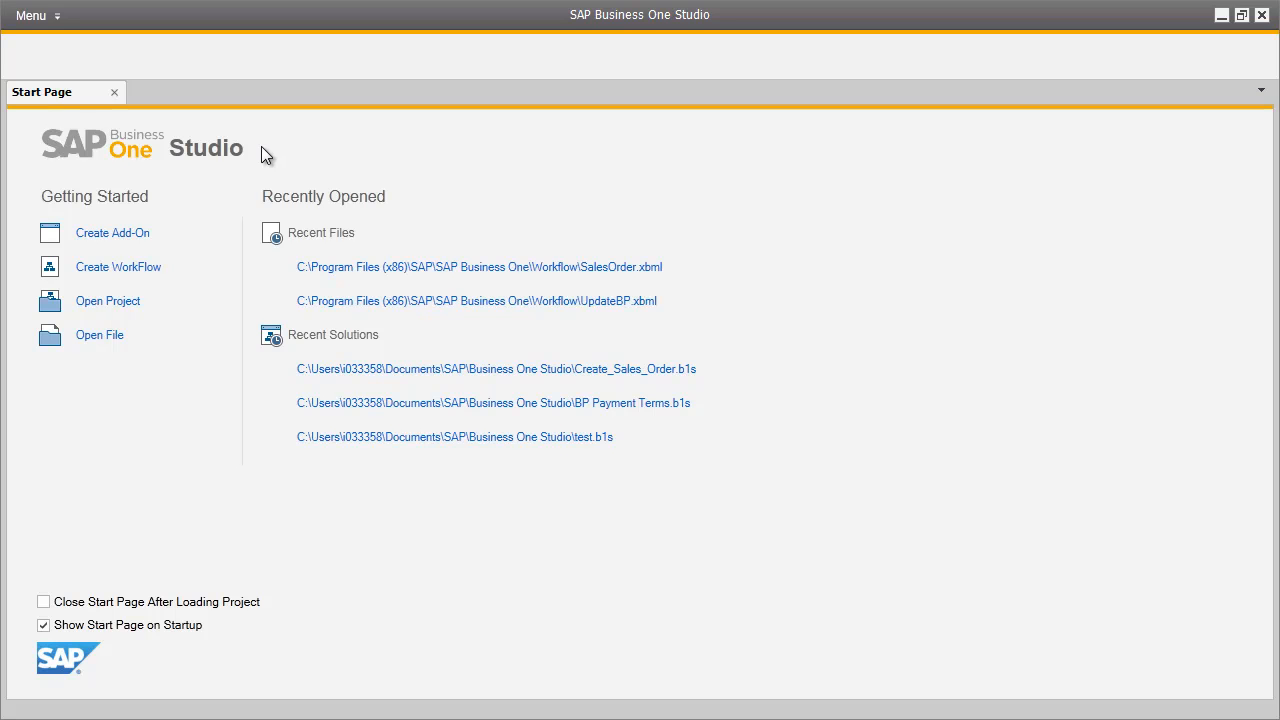
Create a new workflow project named BP Credit Limits.
click(146, 268)
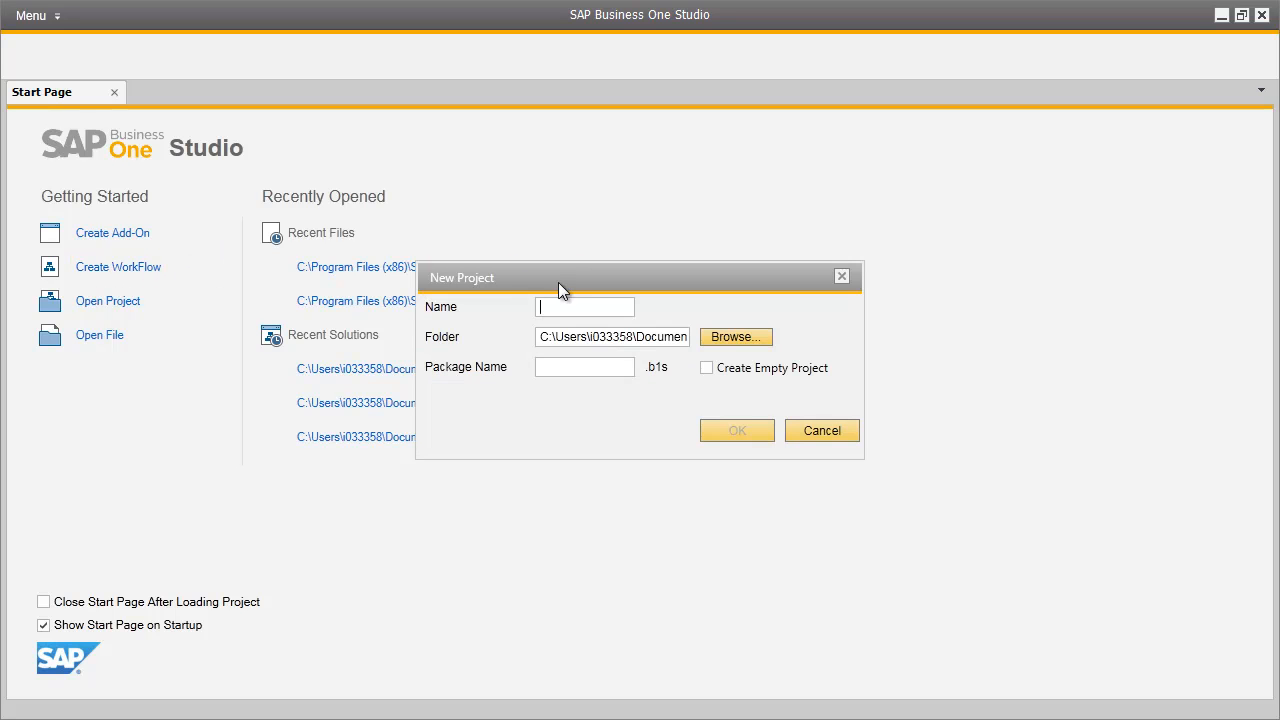
text(BP Credit Limits)
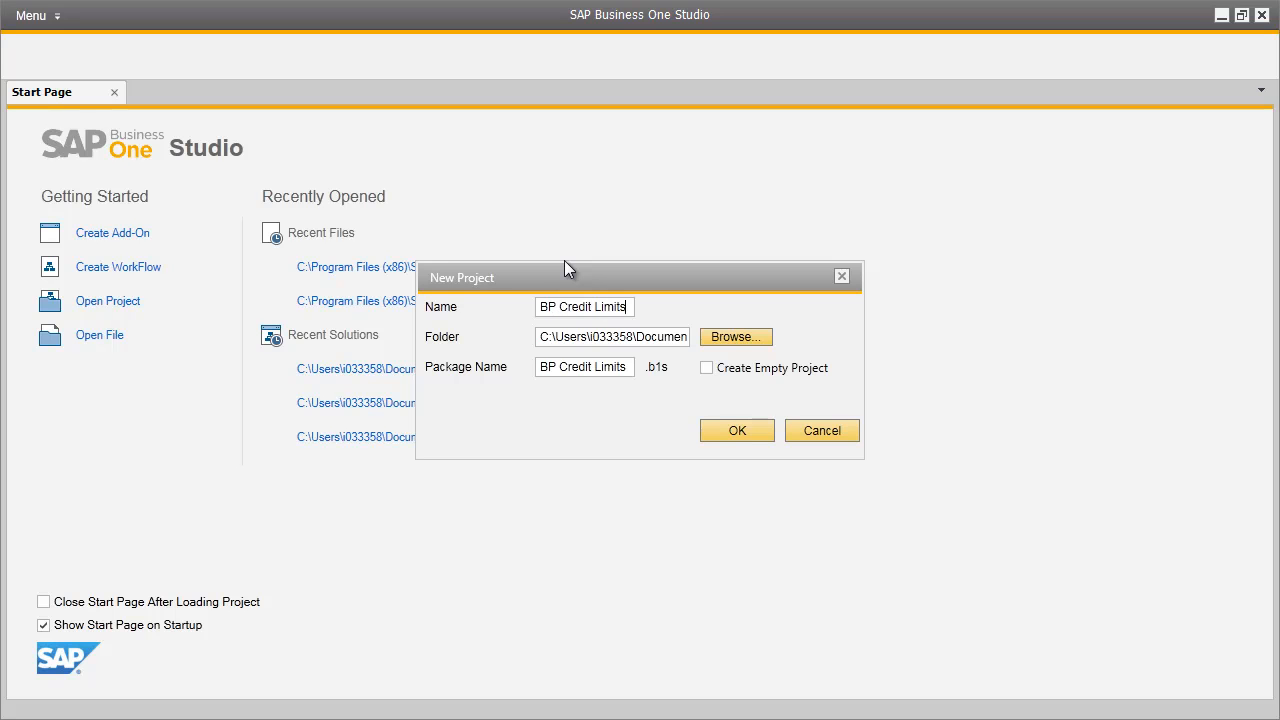
click(744, 429)
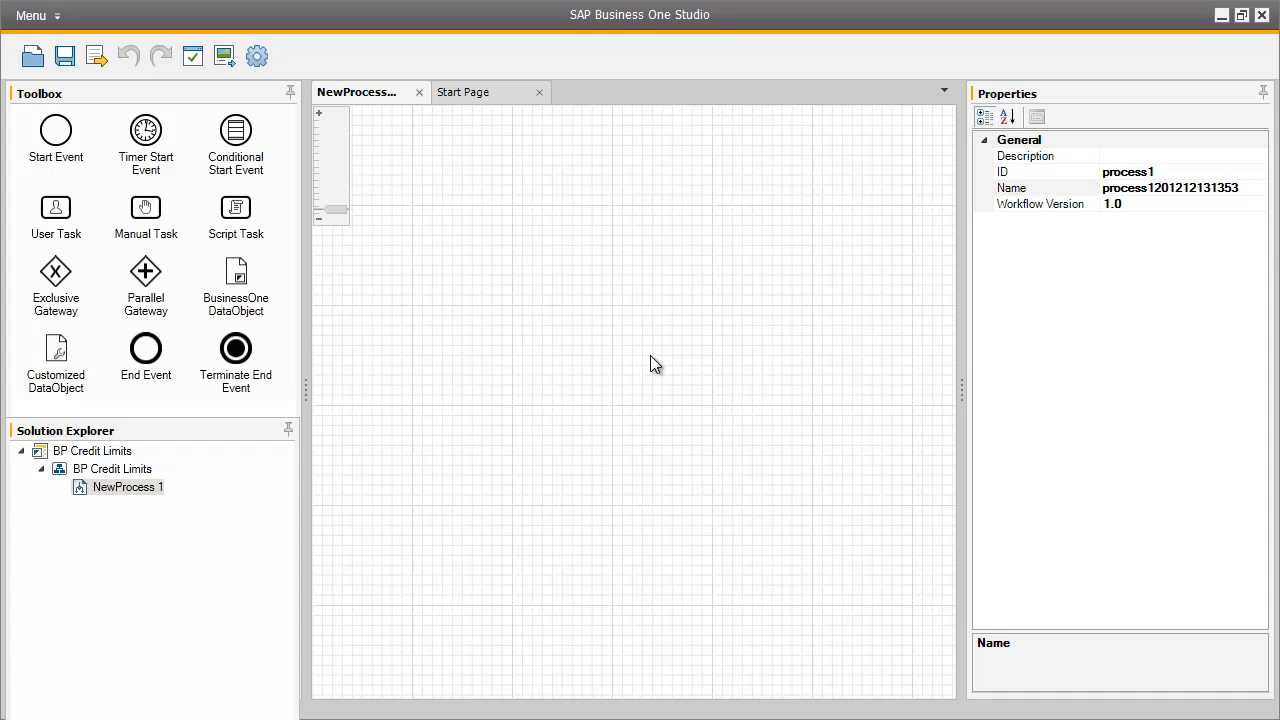
Set the process's ID and name to BPCreditLimit.
click(1158, 171)
text(BPCreditLimit)
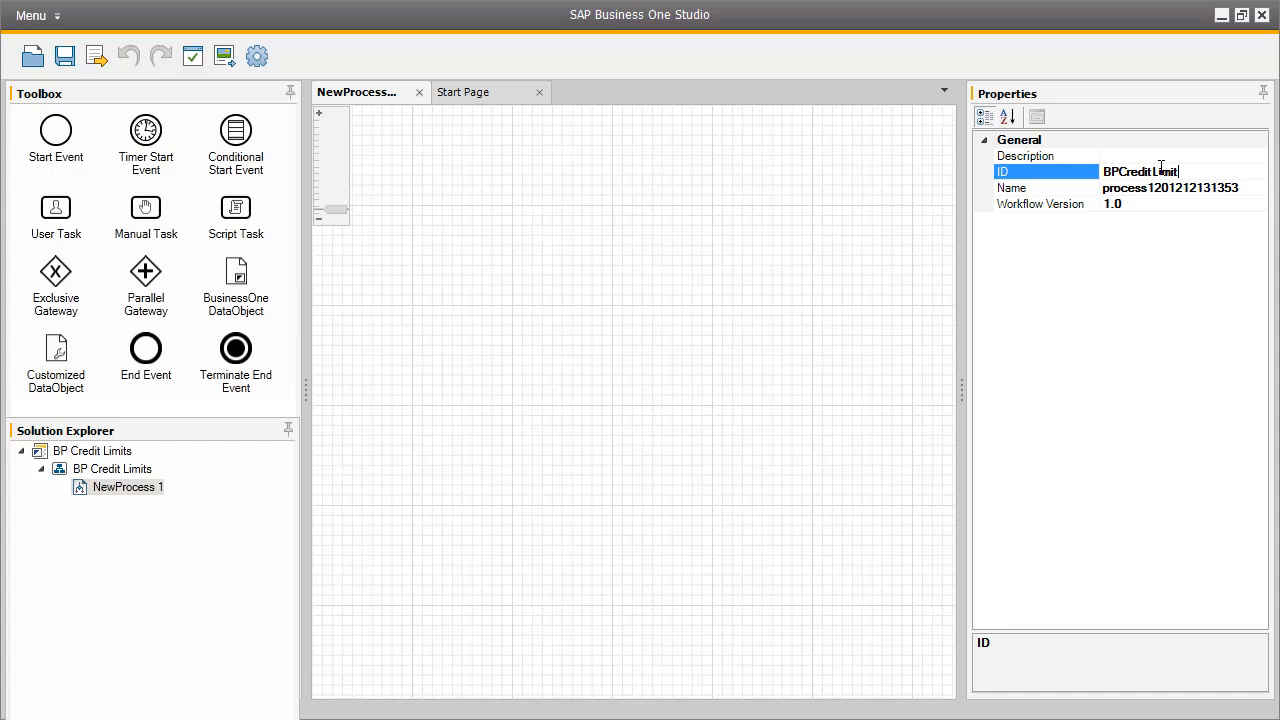
click(1209, 180)
text(BPCreditLimit)
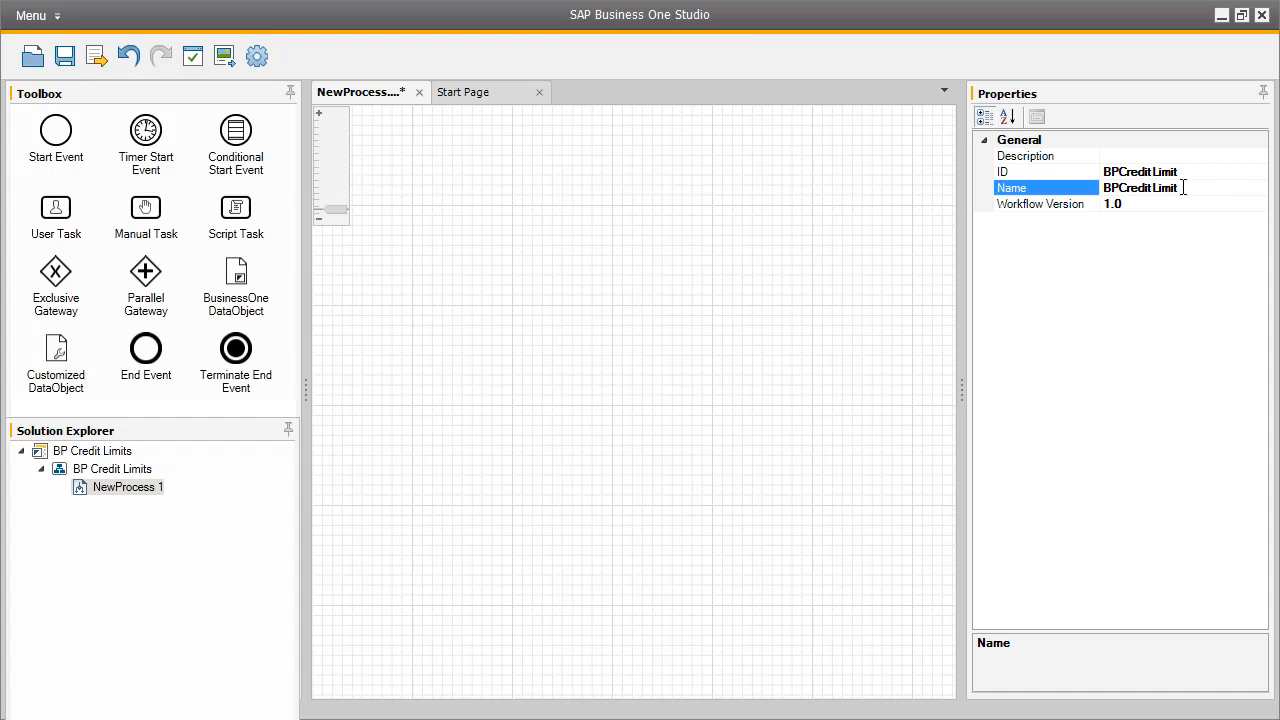
Place a start event on the canvas and connect it to a new user task.
drag(70, 133, 392, 306)
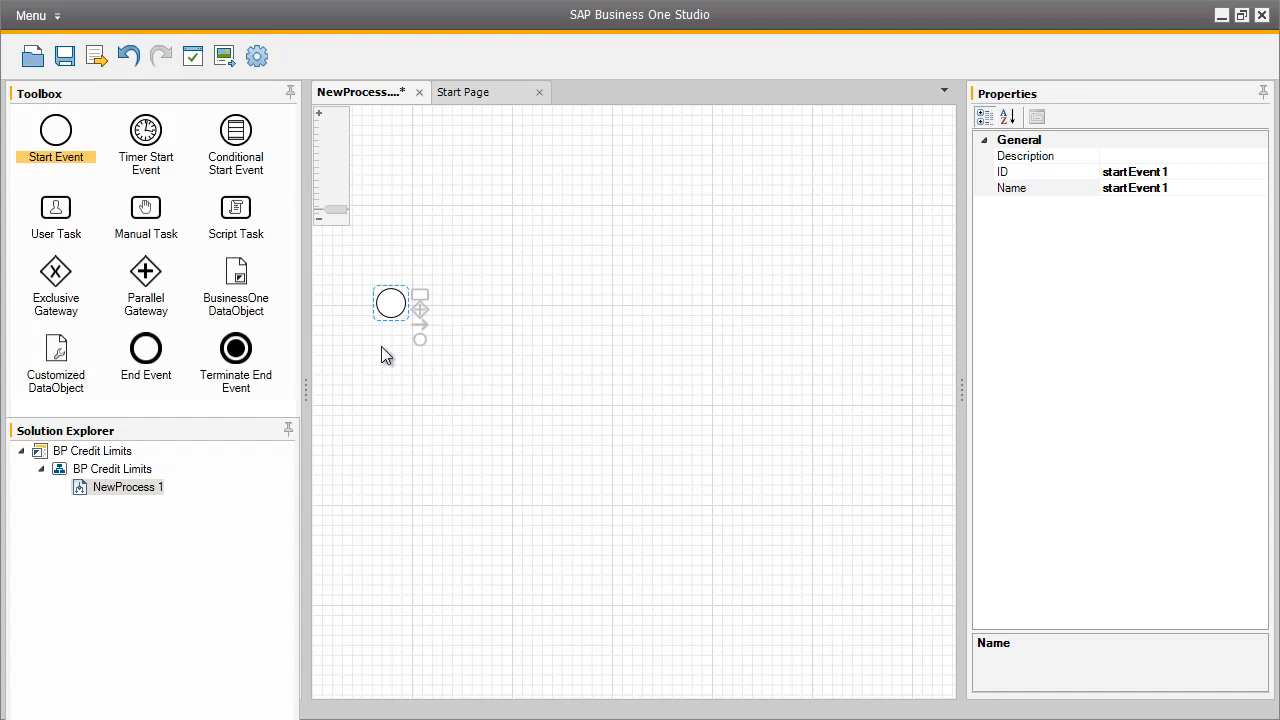
click(57, 207)
drag(57, 210, 500, 300)
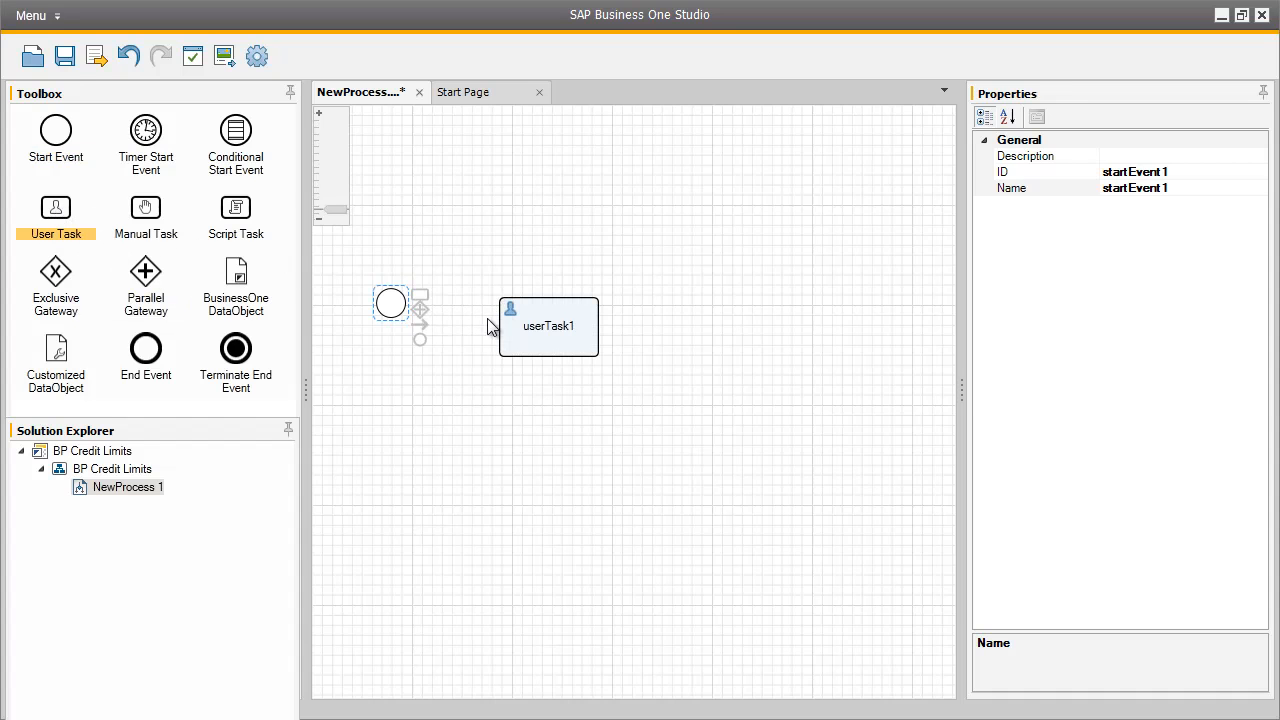
drag(420, 325, 502, 328)
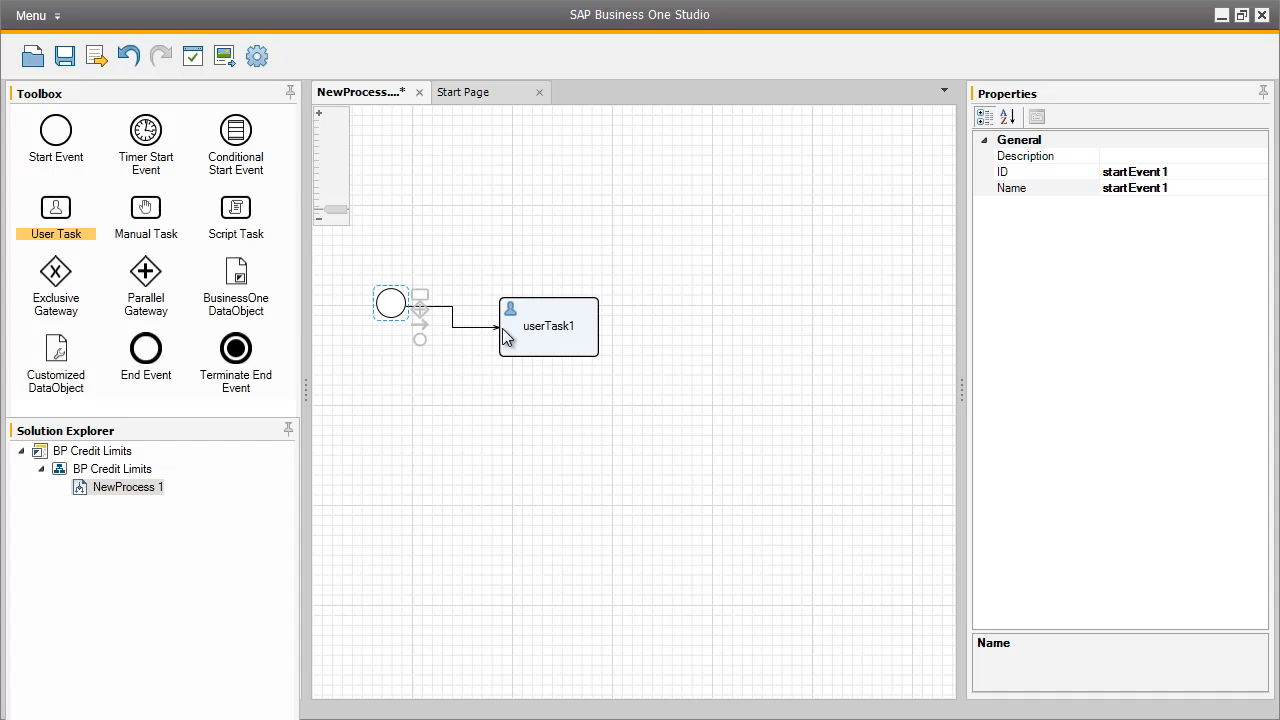
click(590, 325)
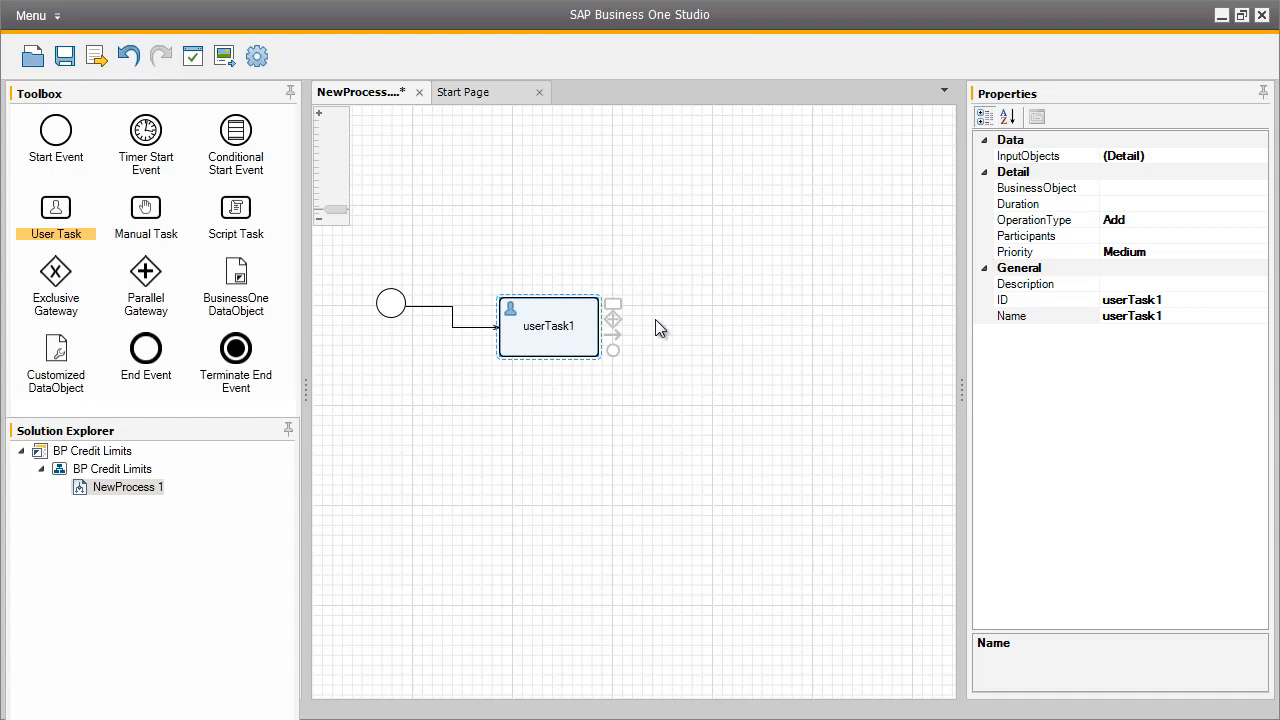
Set the user task's business object to BusinessPartners, dismissing the company login.
click(1185, 190)
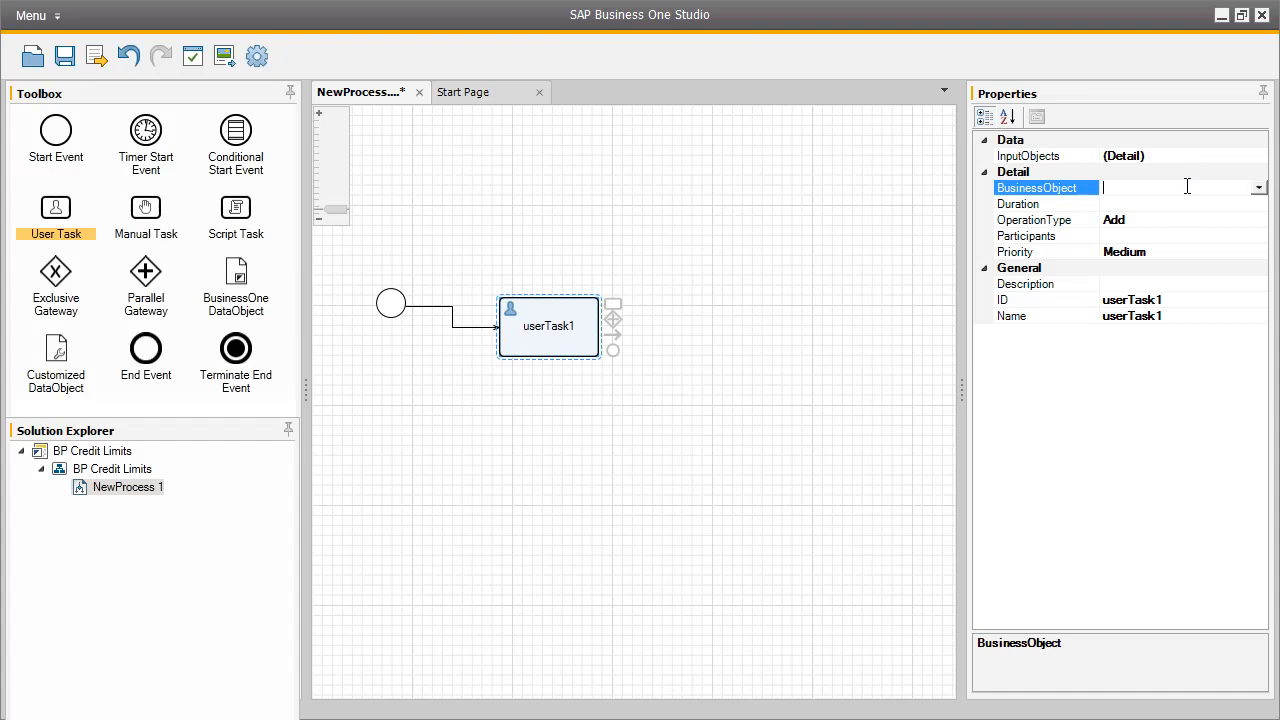
click(1261, 195)
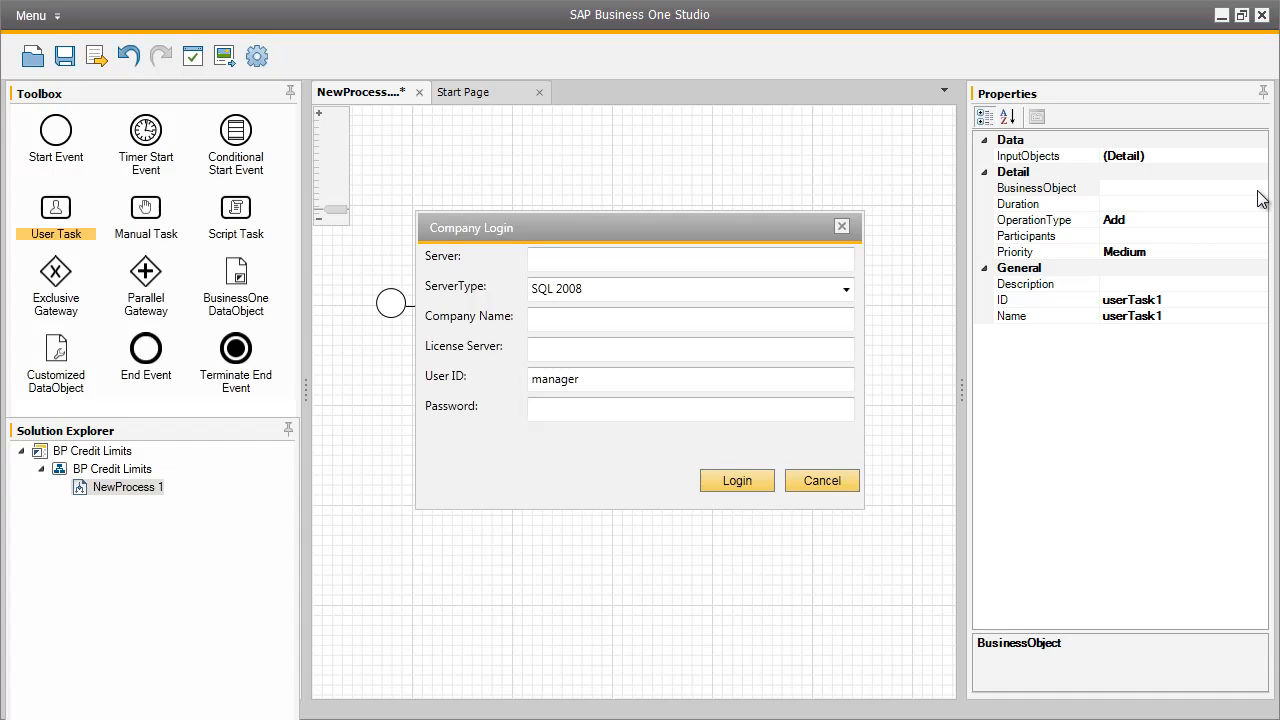
click(836, 481)
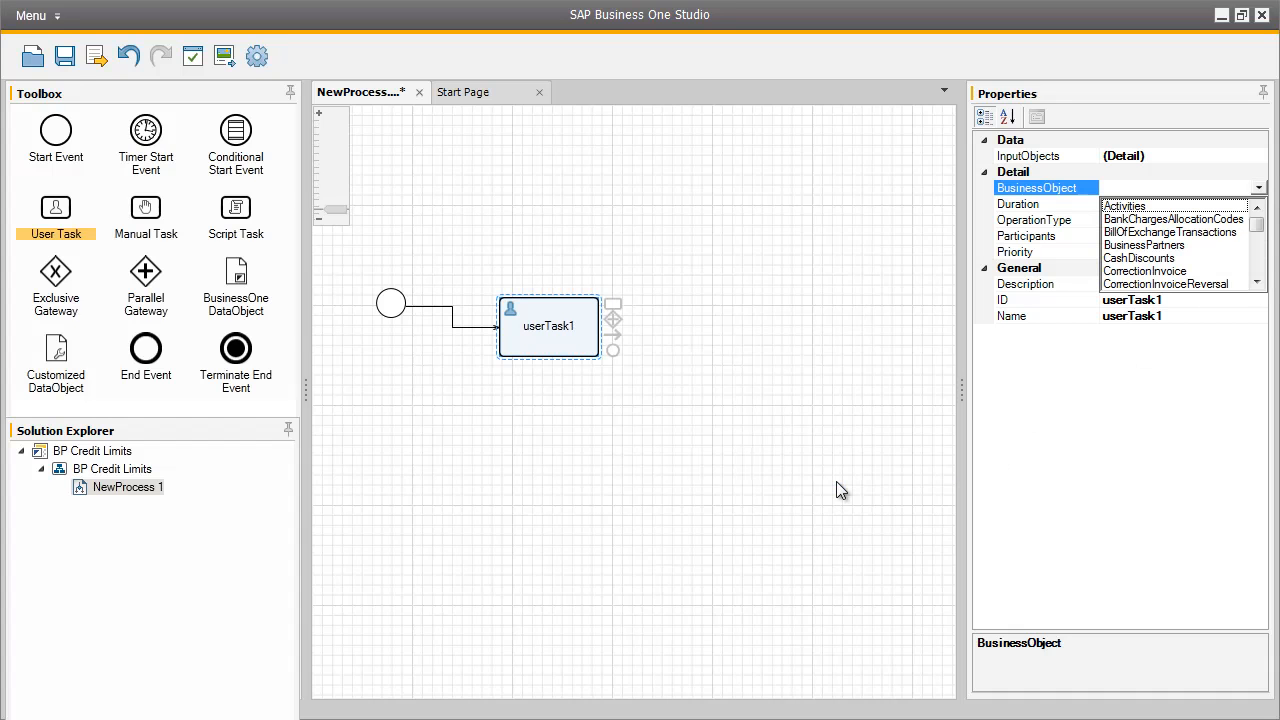
click(1185, 250)
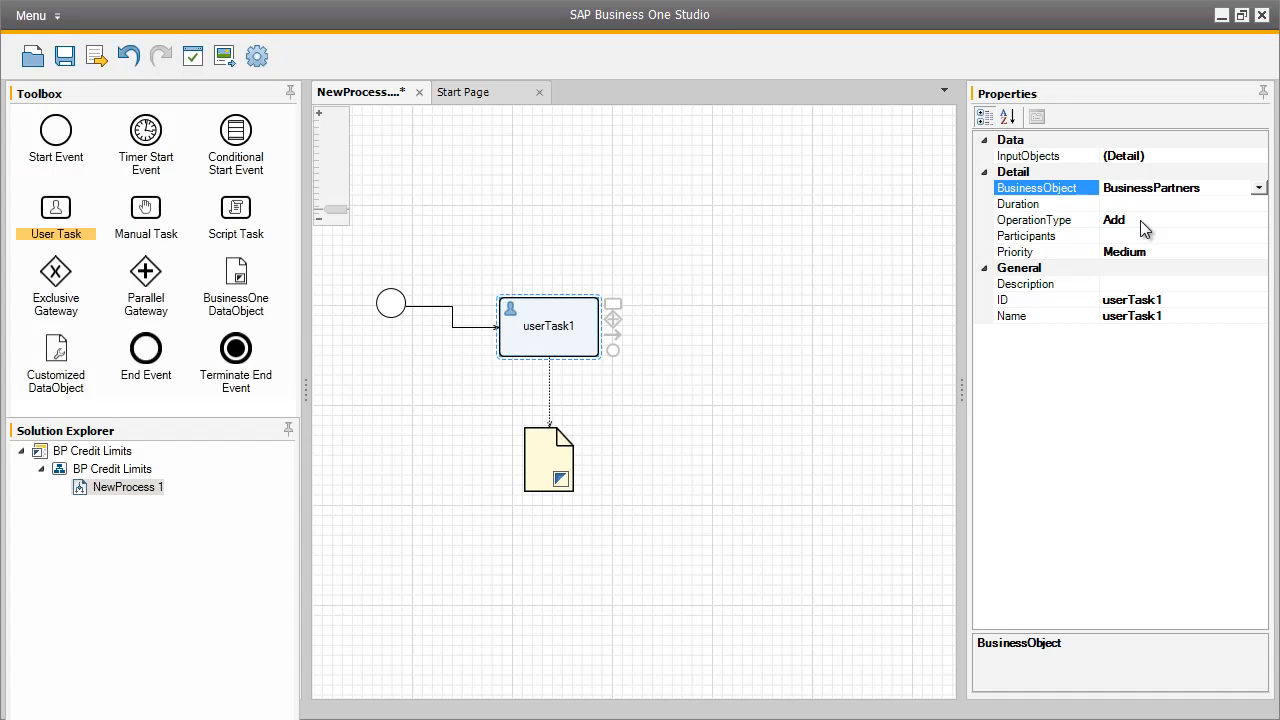
Assign a SAP Business One user as the user task's participant.
click(1150, 237)
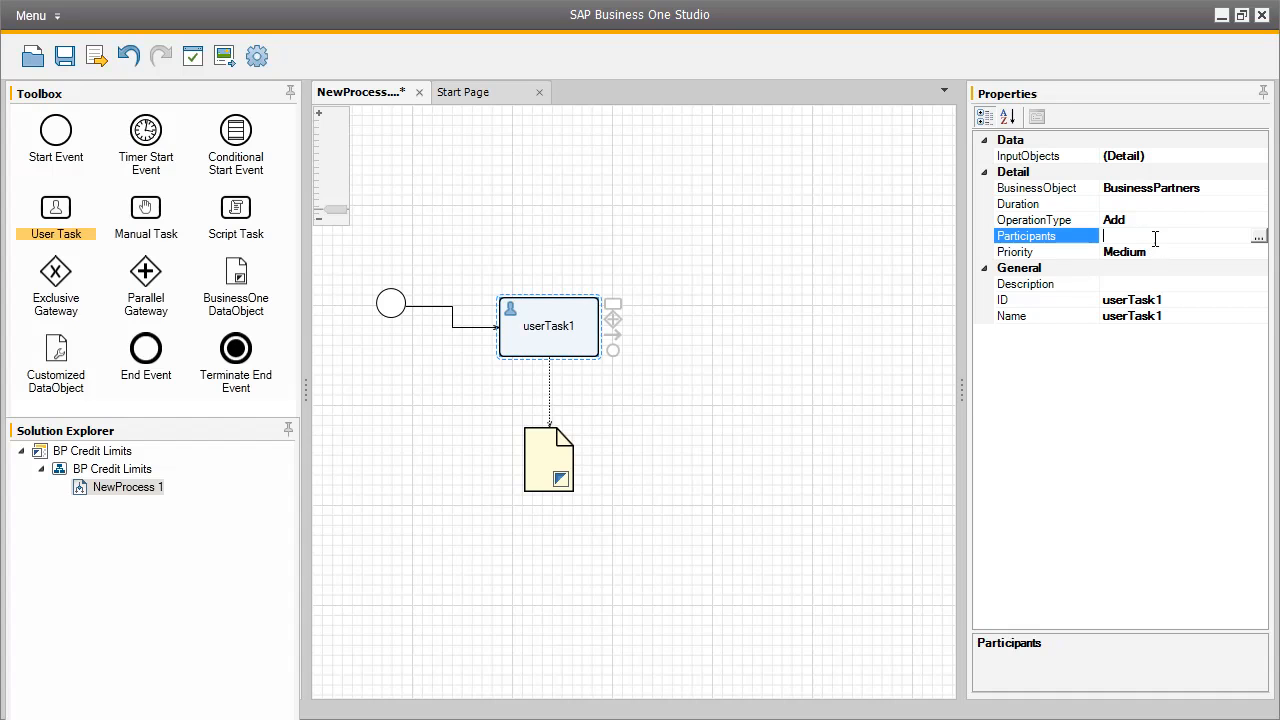
click(1258, 237)
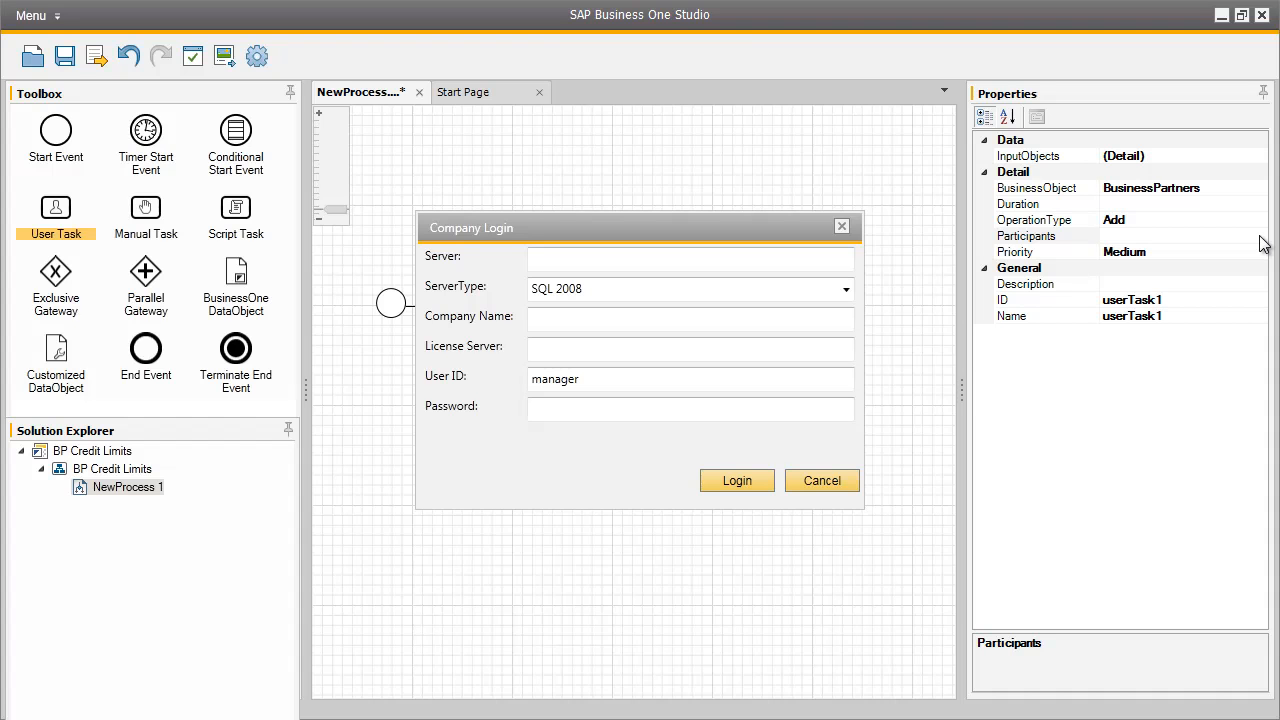
click(618, 264)
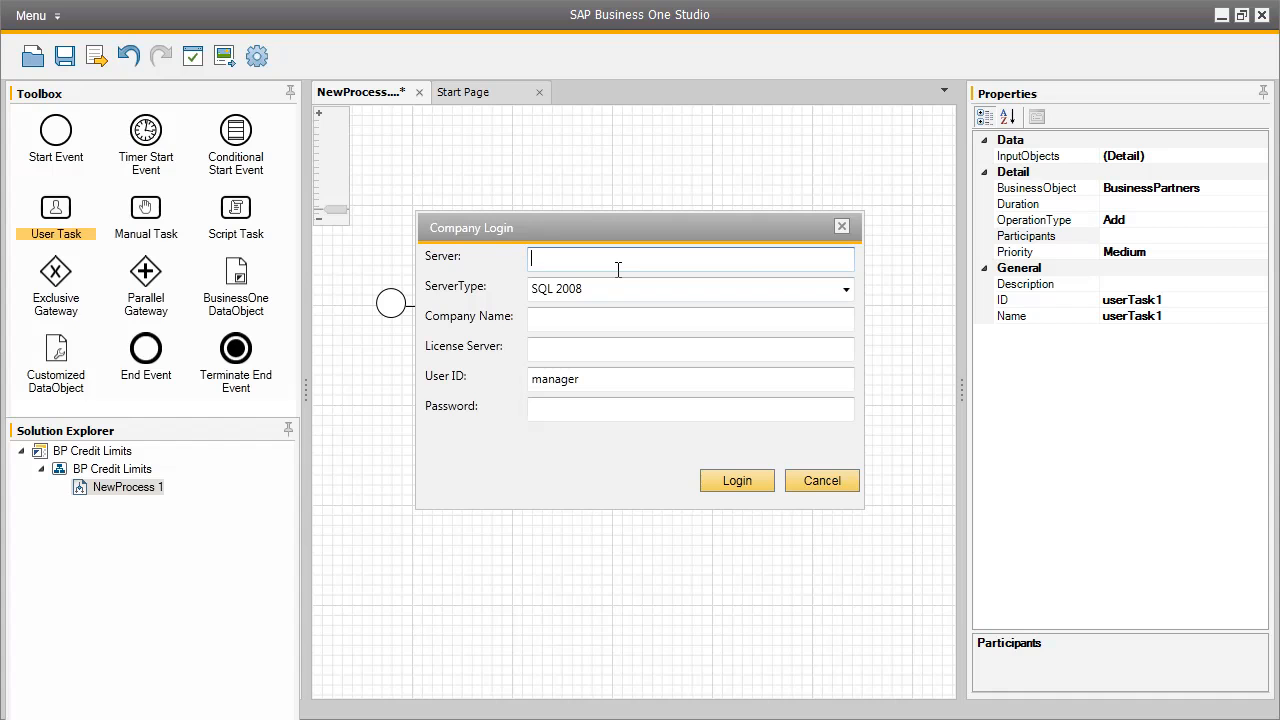
click(818, 482)
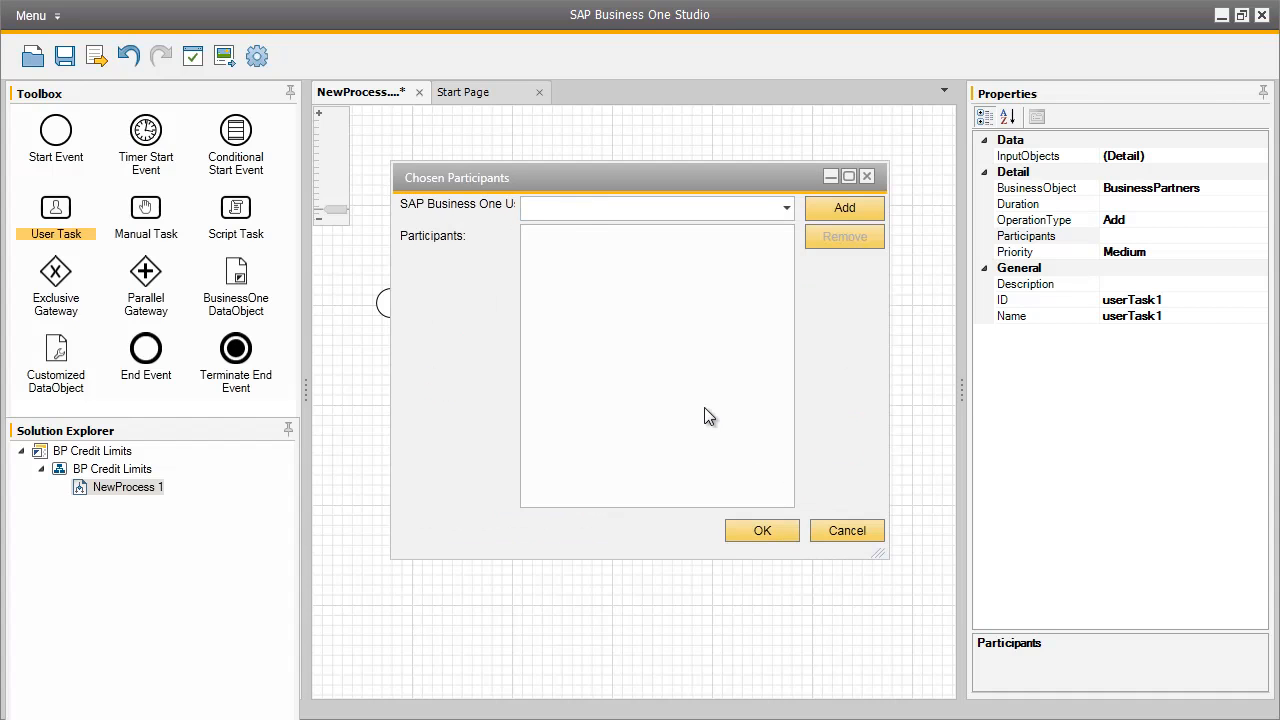
click(554, 208)
text(brad)
click(830, 210)
click(547, 240)
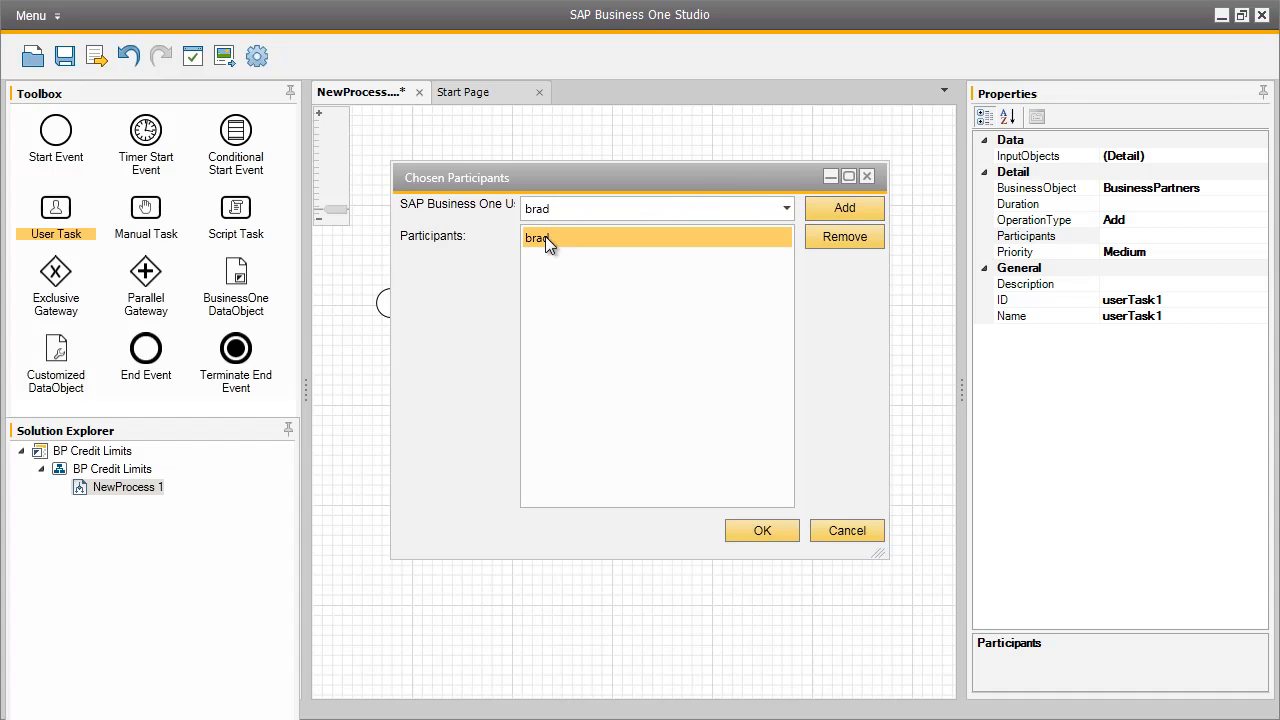
click(774, 528)
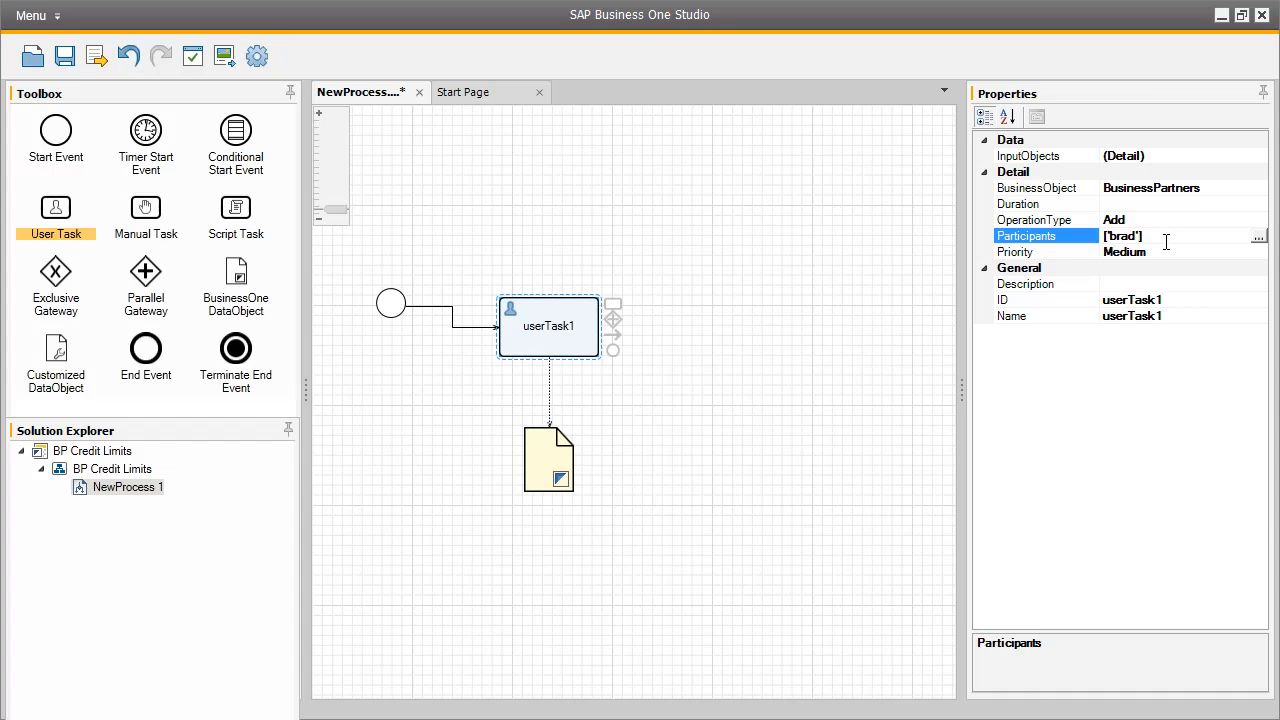
Set the user task's ID to AddBP and its name to Add Business Partners.
click(1168, 300)
double_click(1168, 300)
text(AddBP)
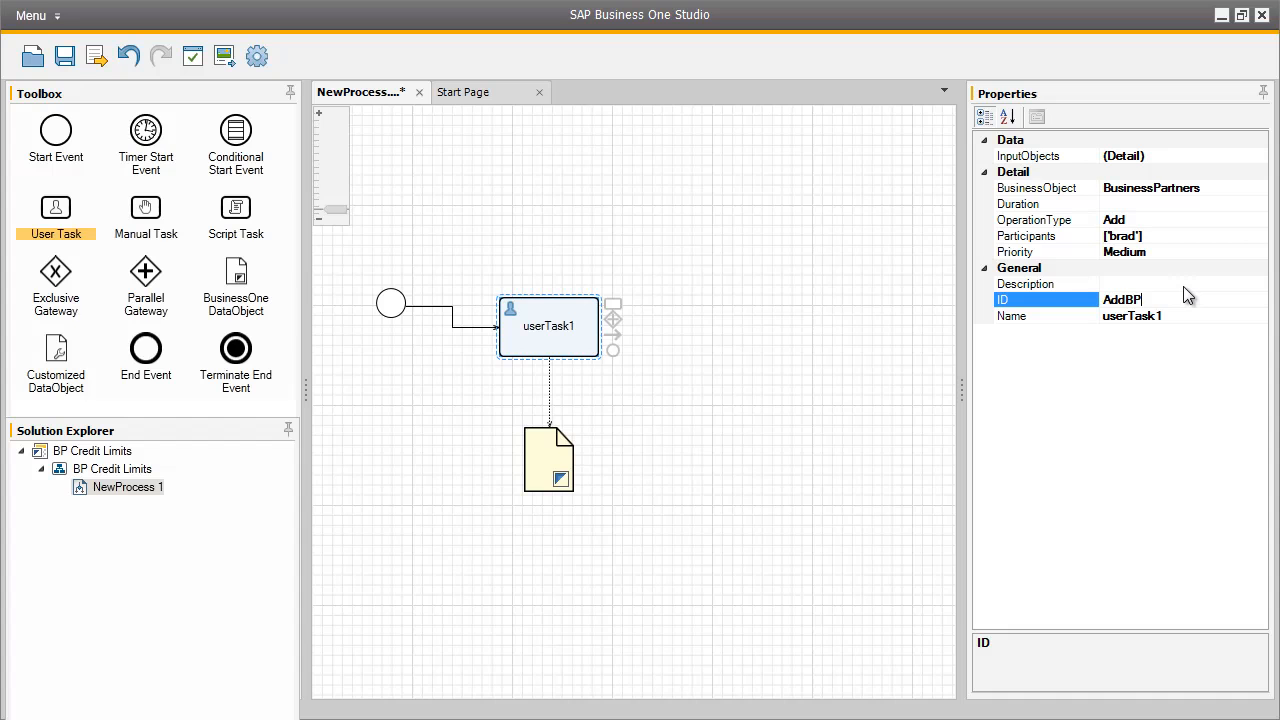
click(1166, 312)
double_click(1161, 315)
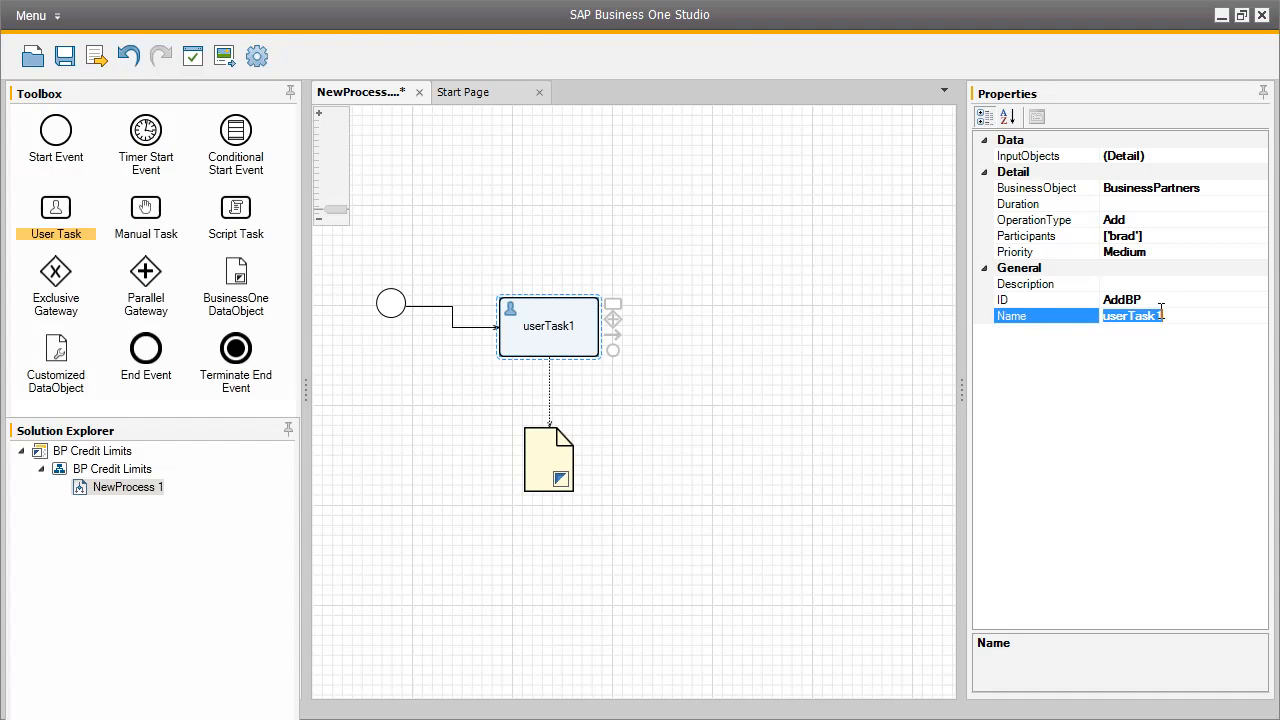
text(Add Business Partners)
Set the user task's description to Add new business partner.
click(1193, 285)
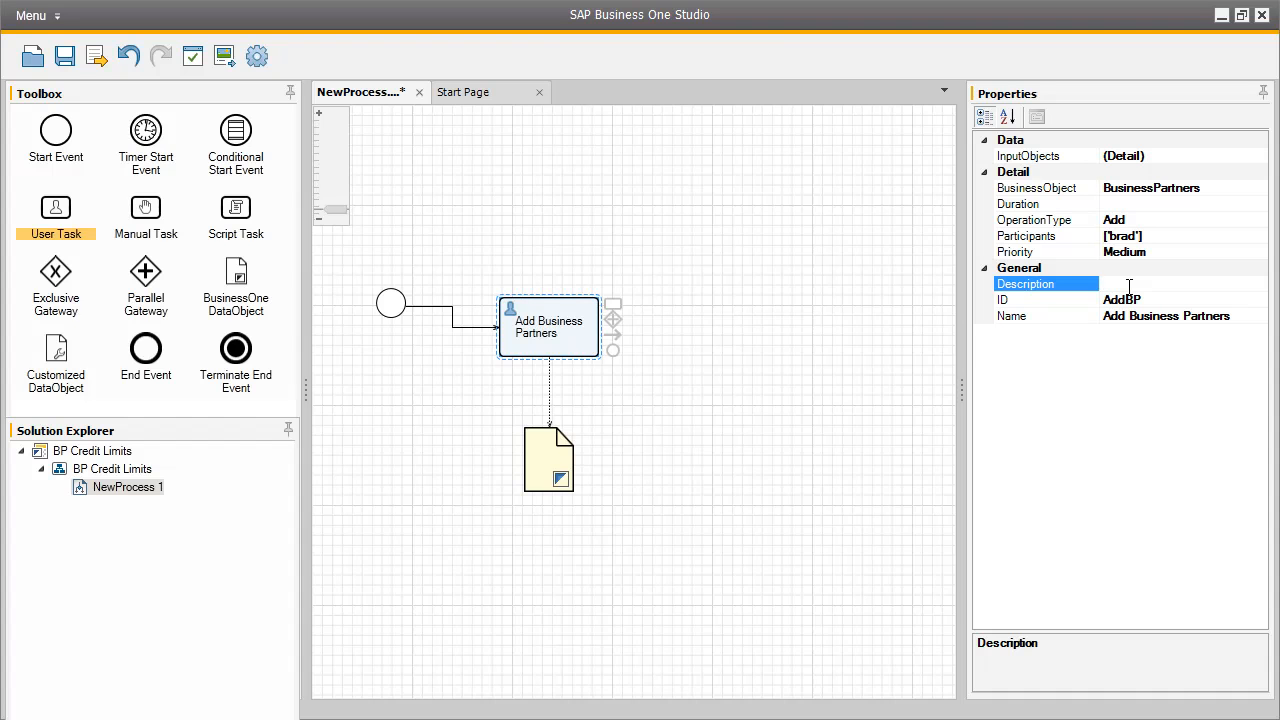
text(Add new business partner)
Set the business partner data object's ID to BP and its name to Business Partner.
click(540, 461)
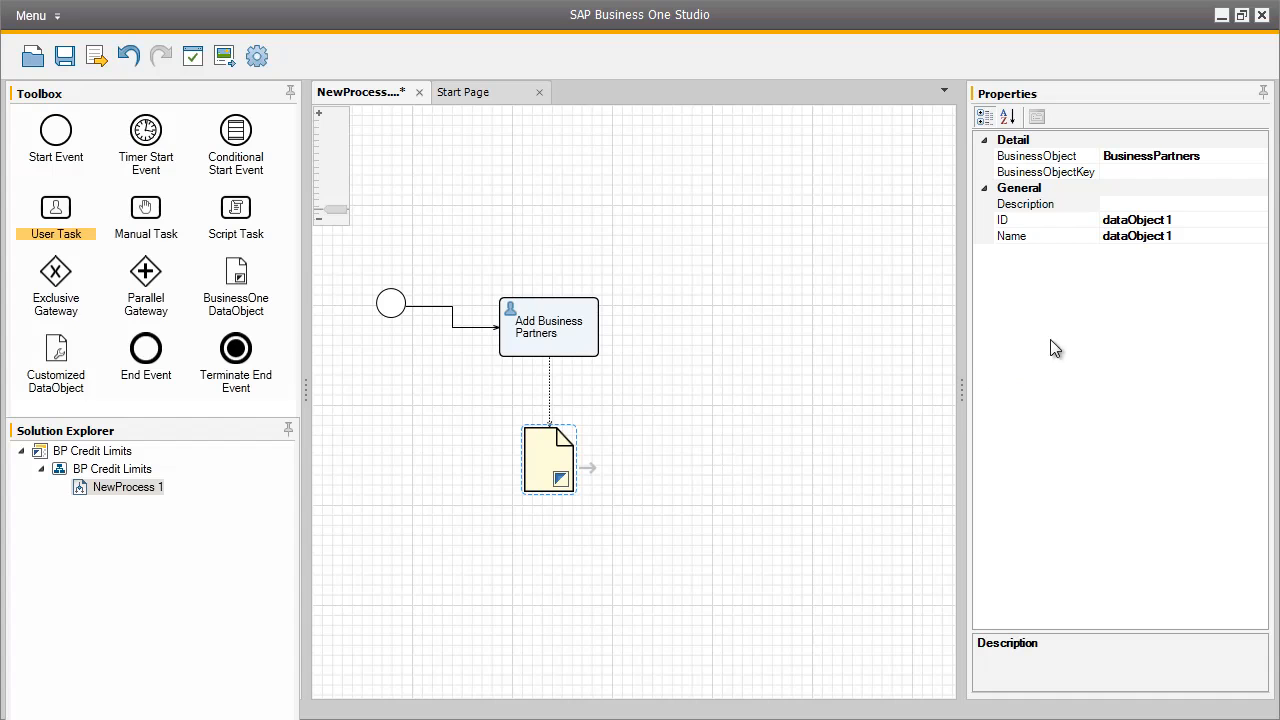
click(1167, 221)
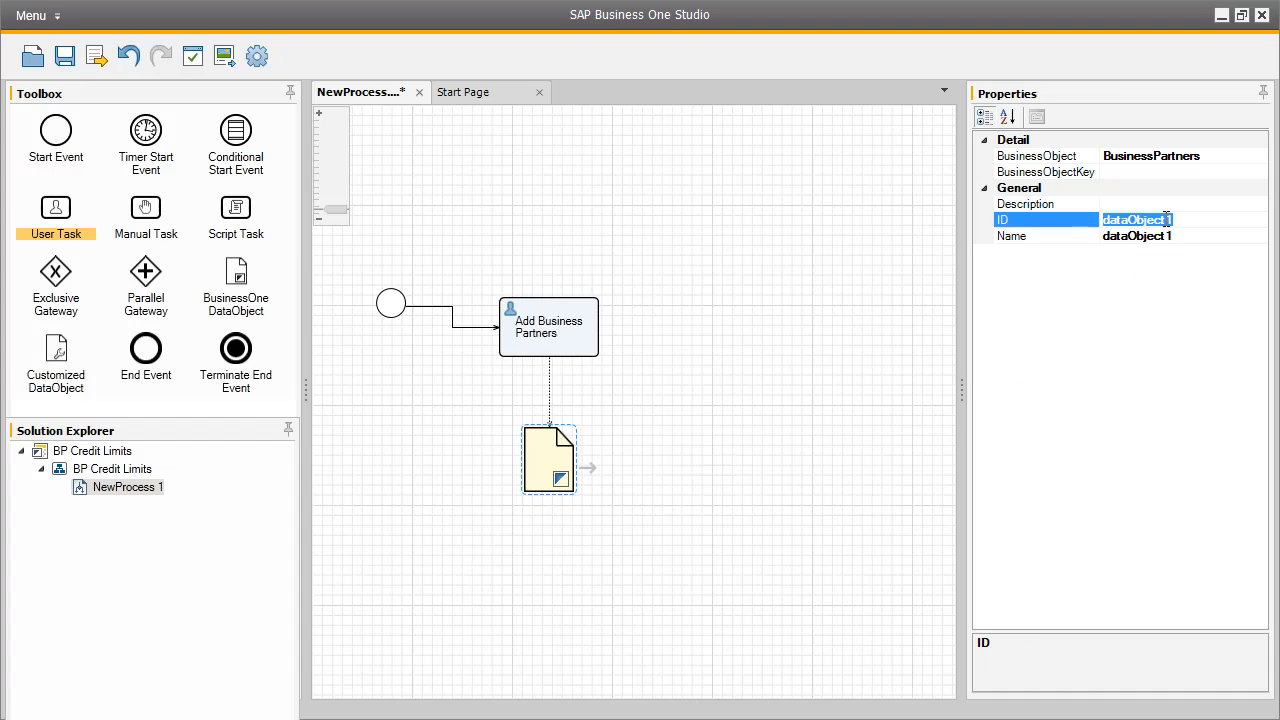
text(BP)
click(1162, 236)
text(Busines)
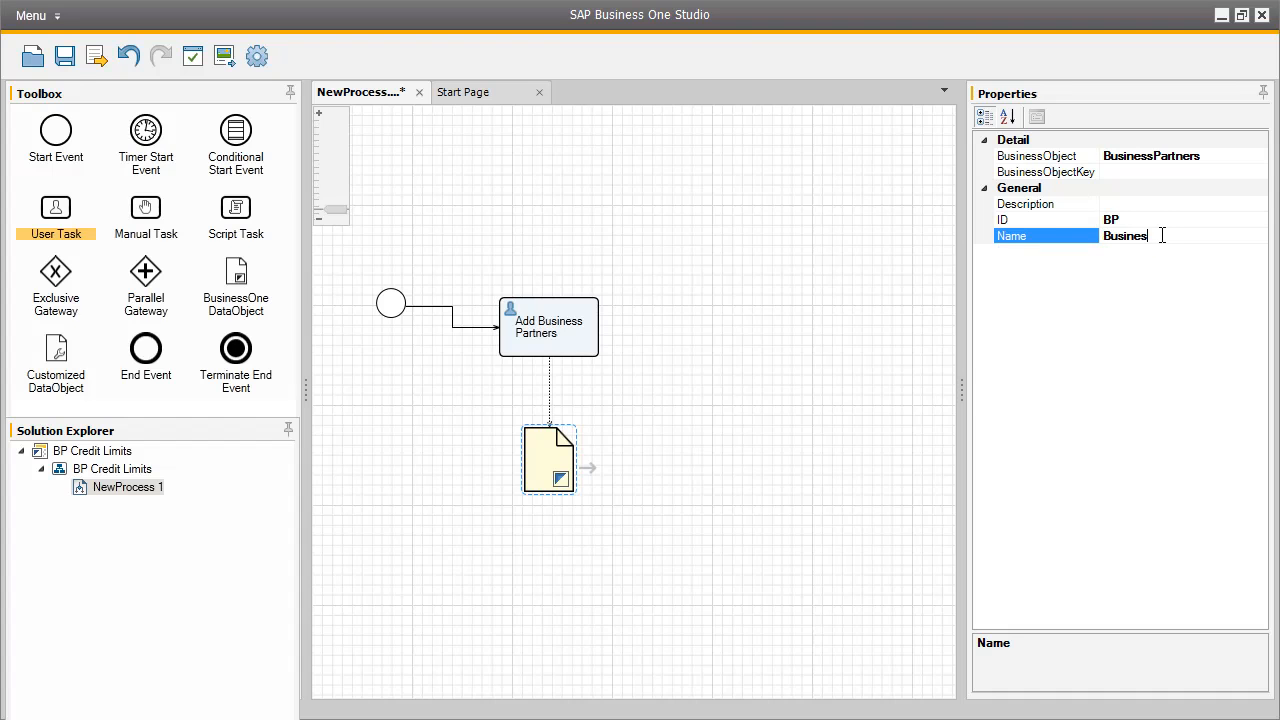
text(s Partner)
Append a second user task connected after the Add Business Partners task.
click(590, 328)
drag(616, 314, 727, 295)
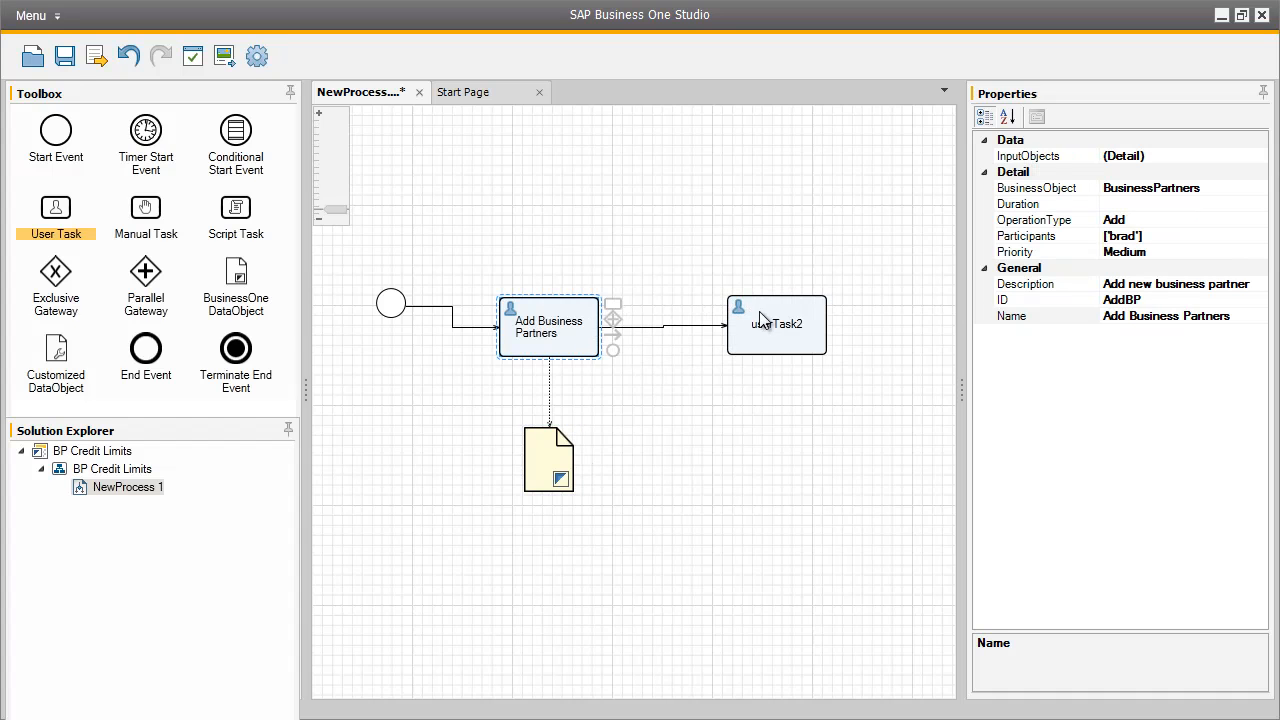
click(777, 311)
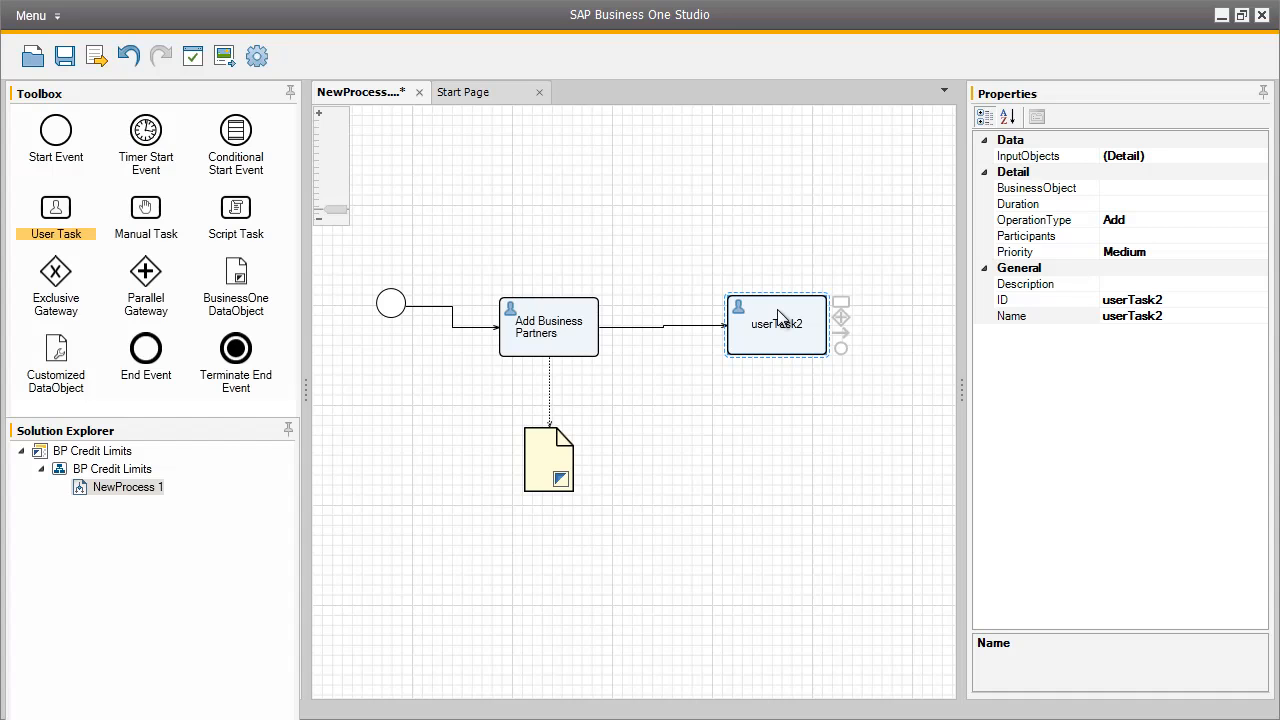
Set the second user task's business object to BusinessPartners, dismissing the company login.
click(1128, 187)
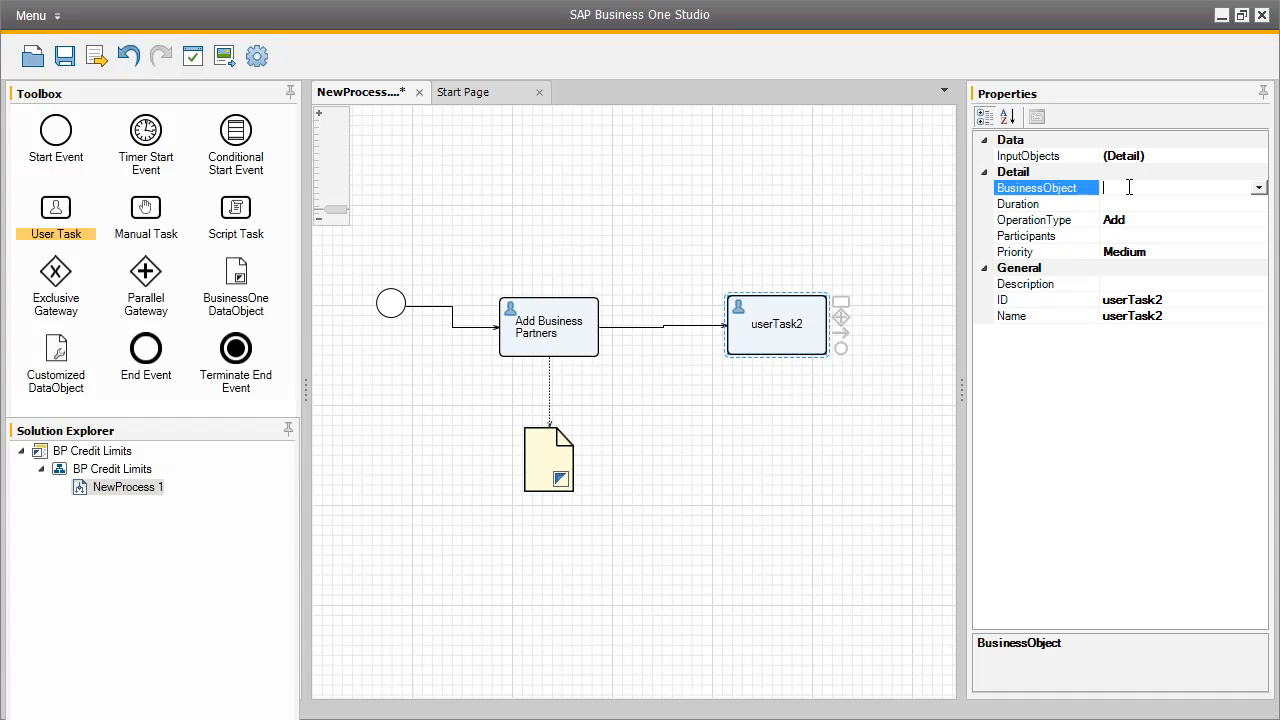
click(1260, 190)
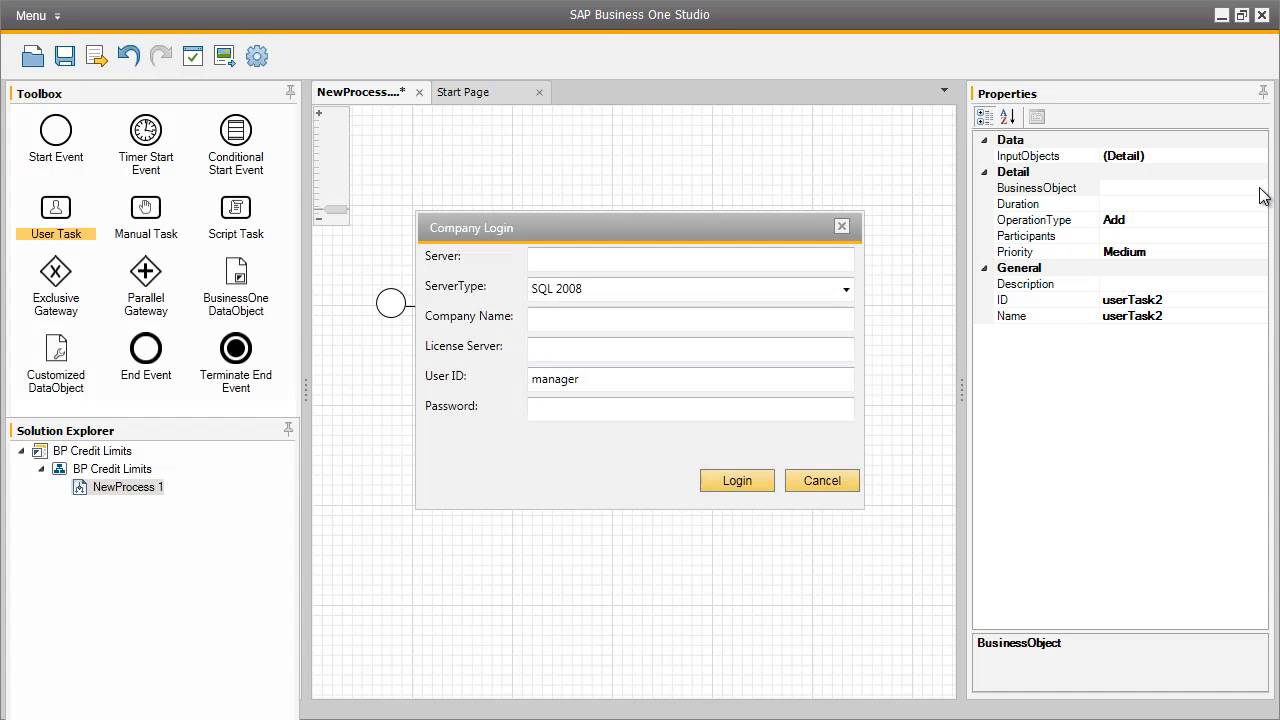
click(800, 478)
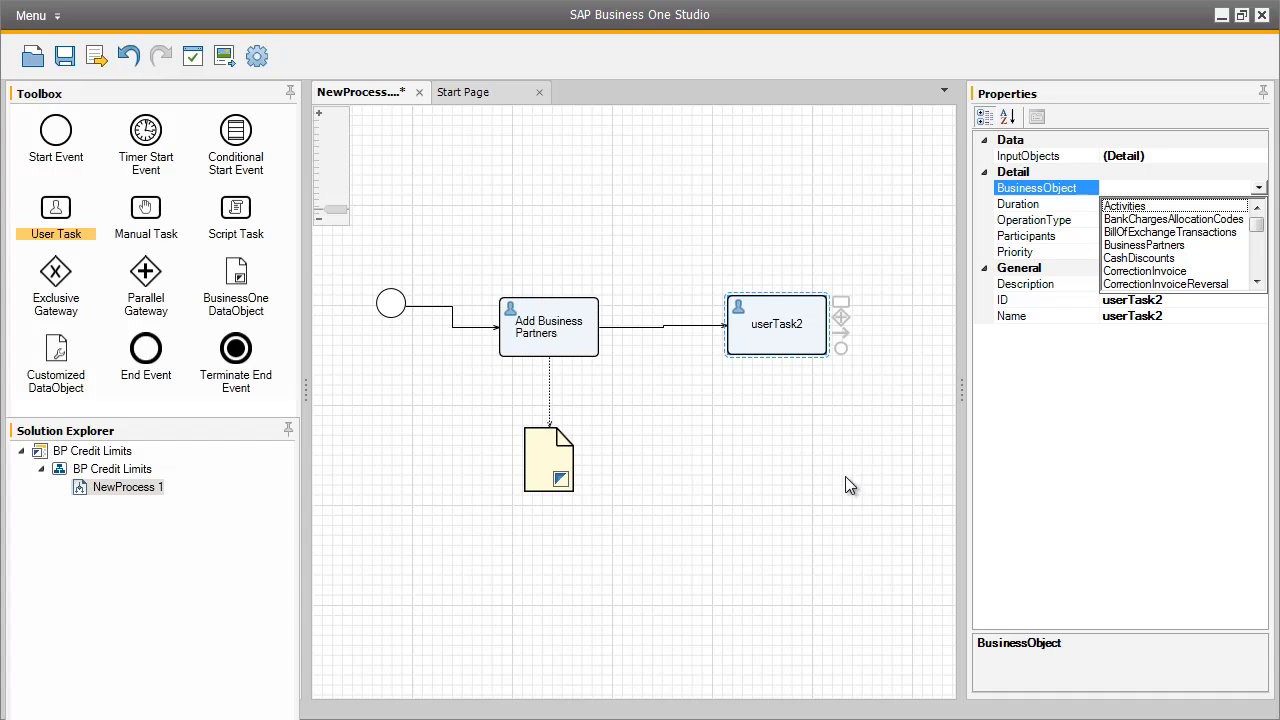
click(1160, 245)
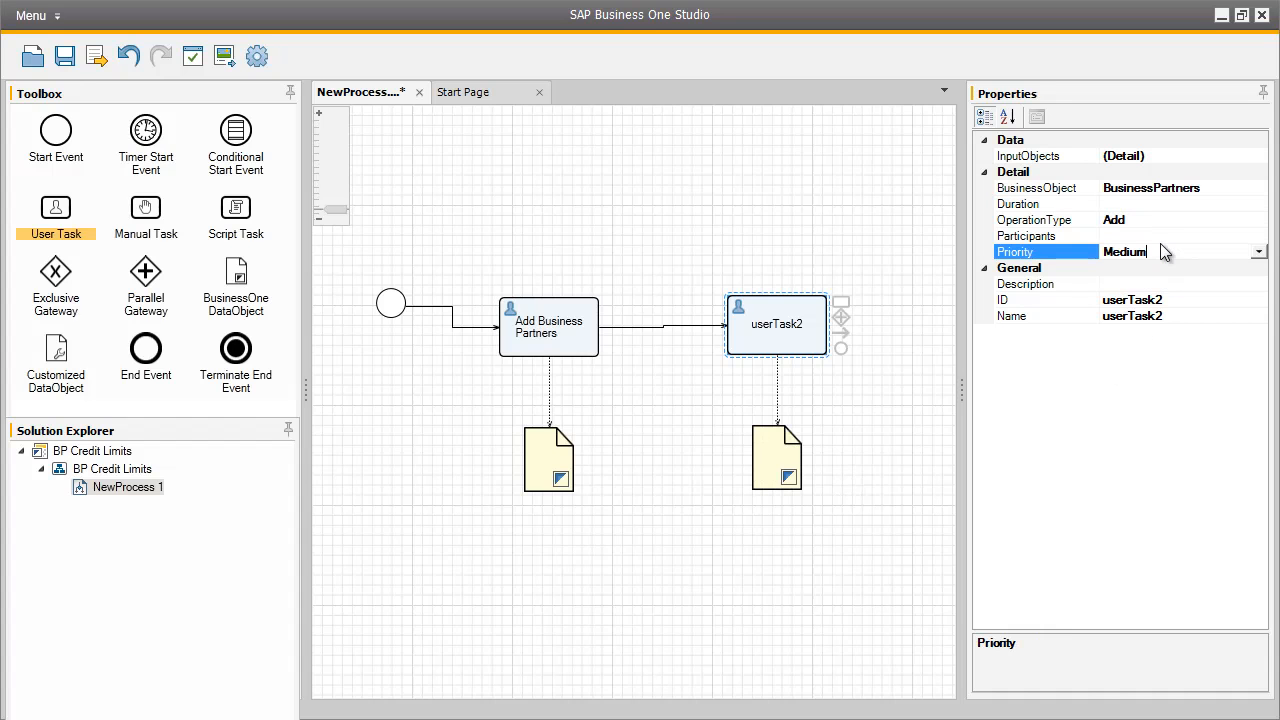
Set the second user task's operation type to Update and its ID to UpdateBP.
click(1158, 222)
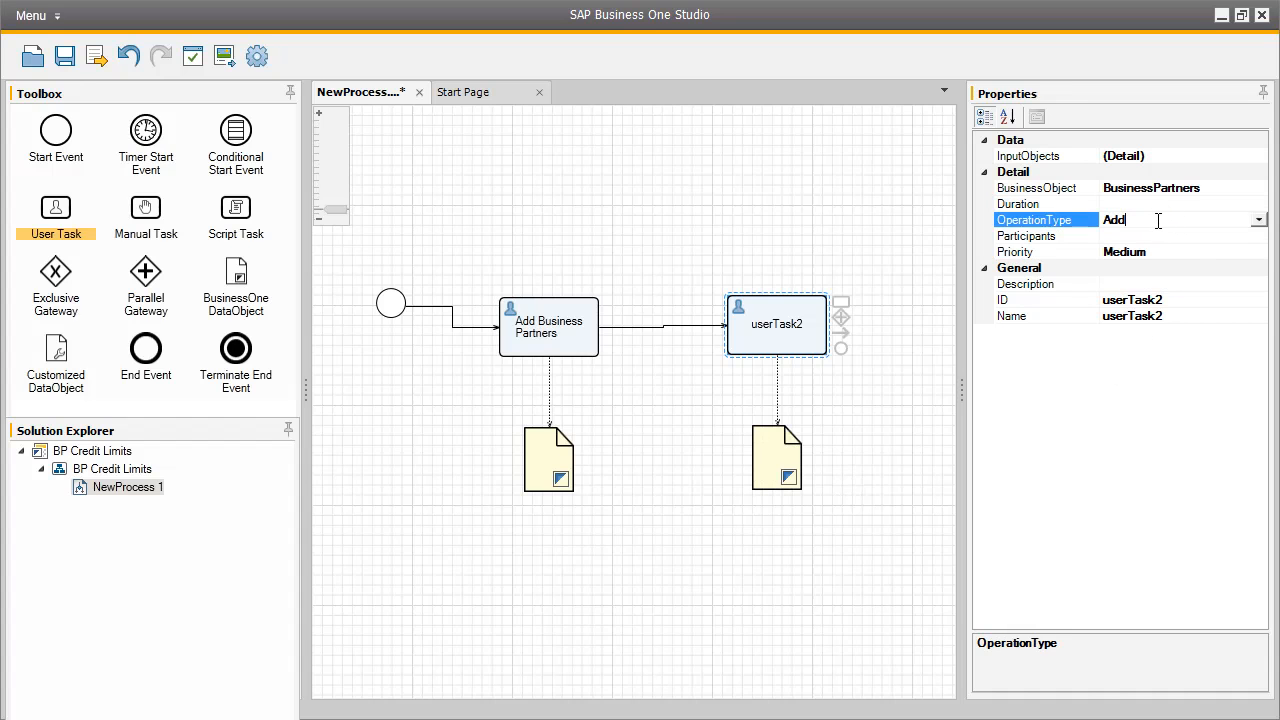
click(1259, 221)
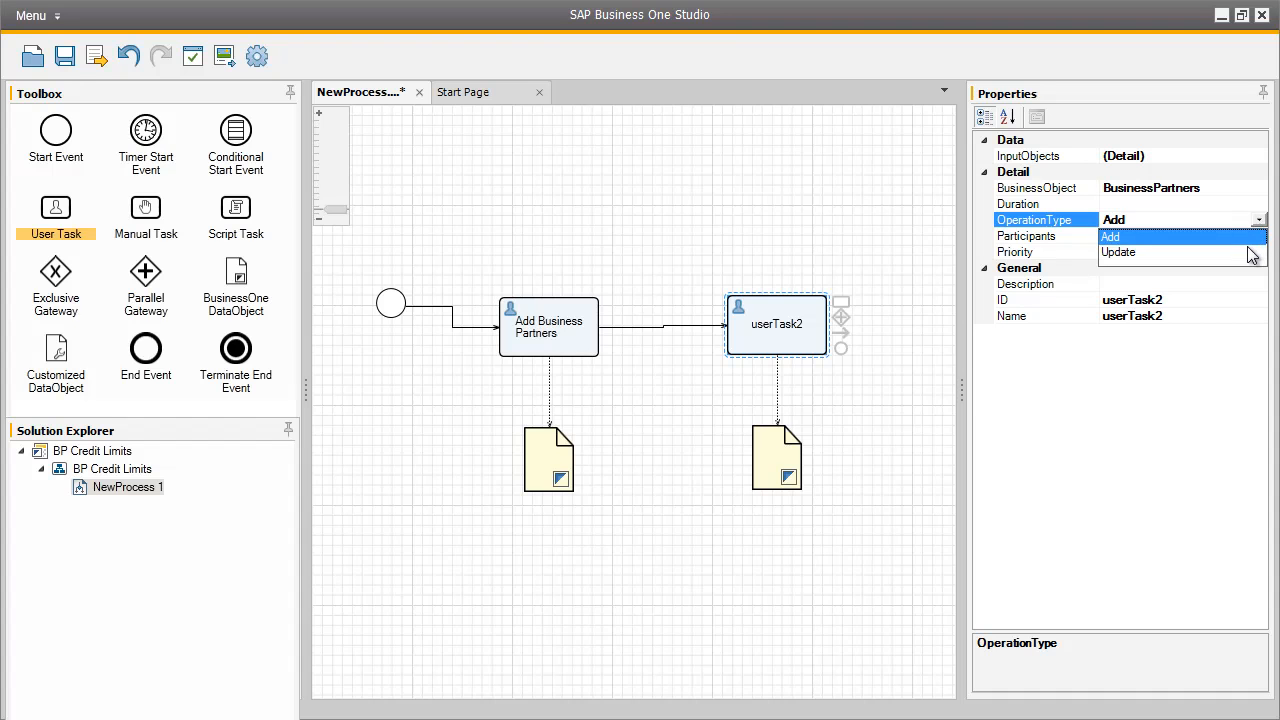
click(1248, 254)
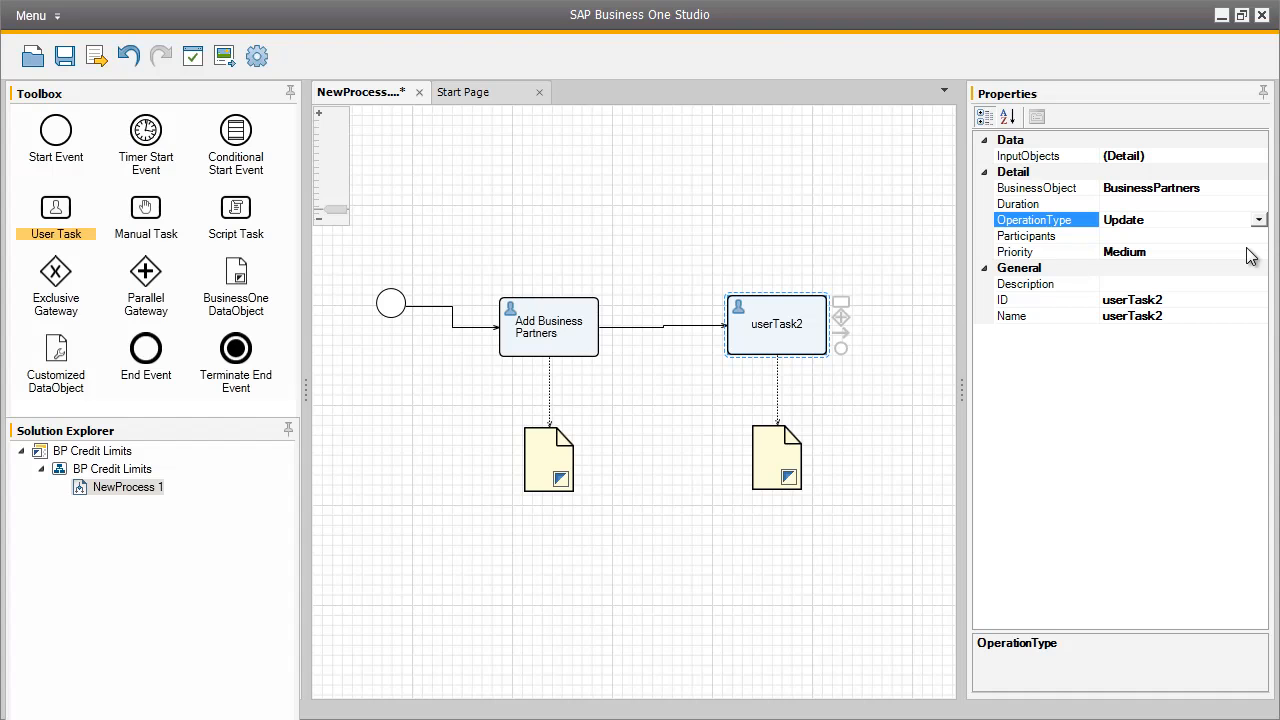
click(1154, 300)
text(UpdateBP)
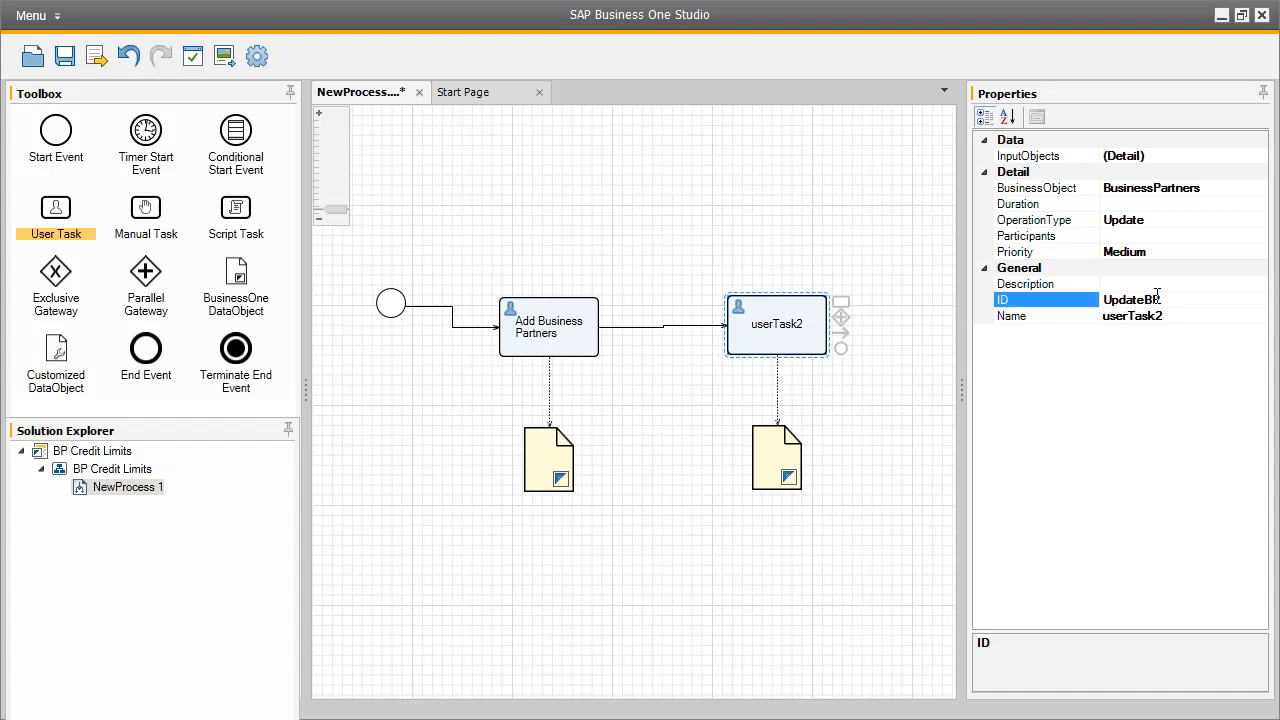
Name the second user task Update Payment Terms and describe it as 'Assign credit limit terms for this business partner'.
click(1157, 316)
text(U)
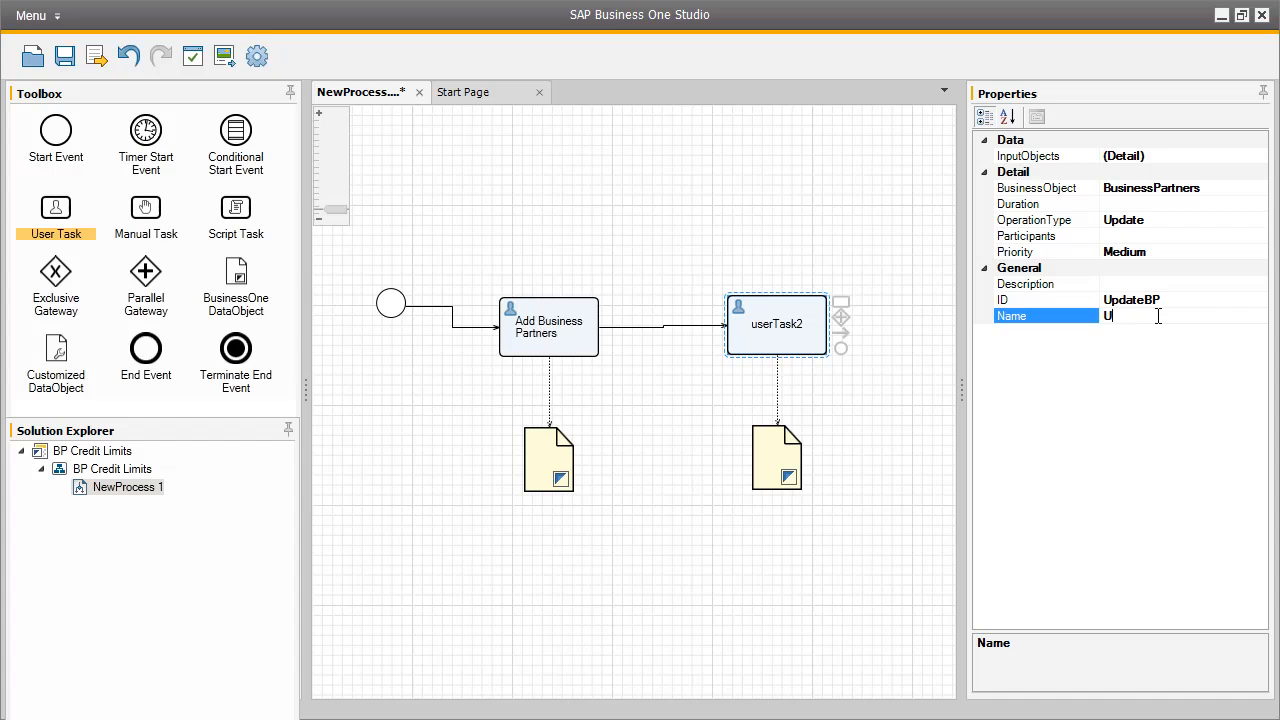
text(pdate Payment Terms)
click(1125, 285)
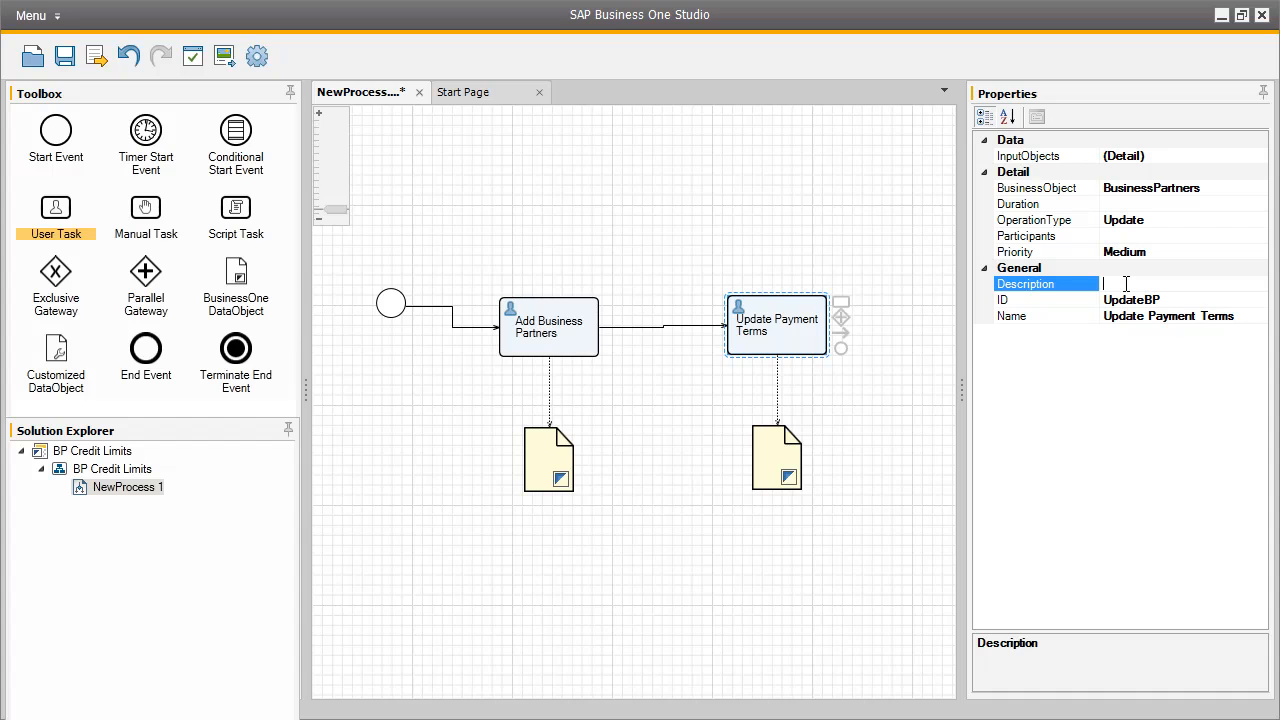
text(Assign credit limit terms for th)
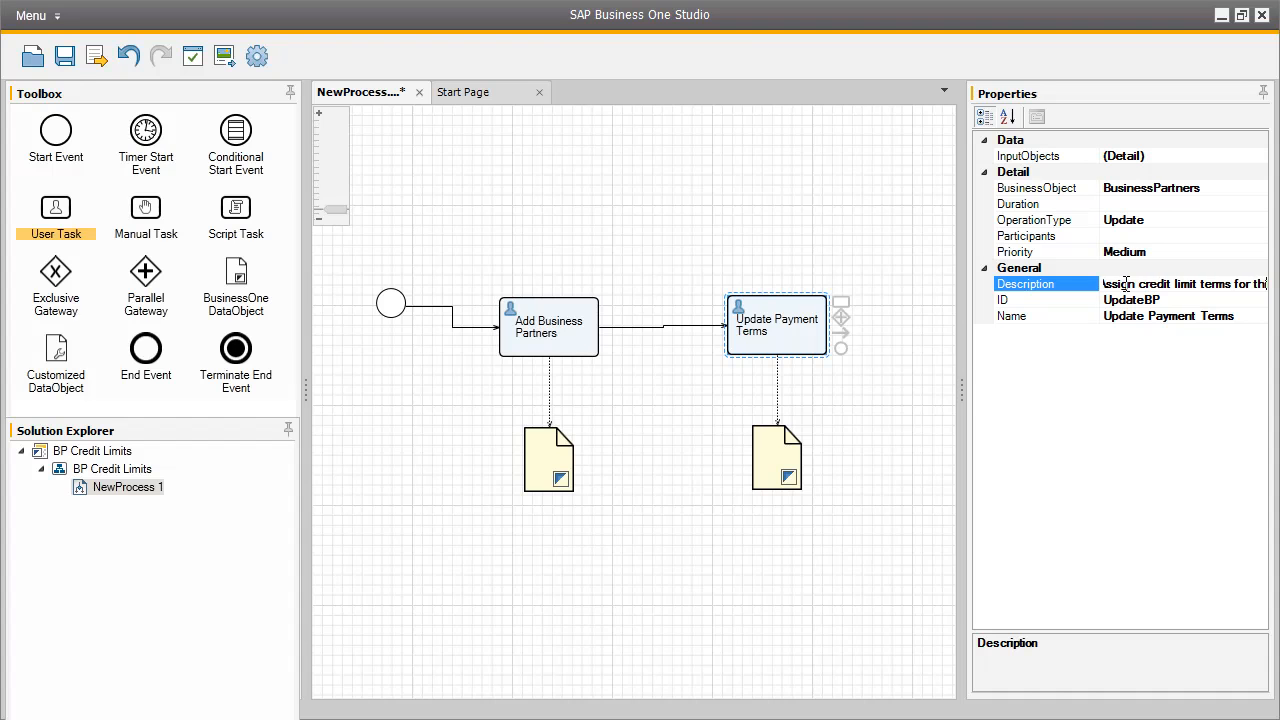
text(is business partner)
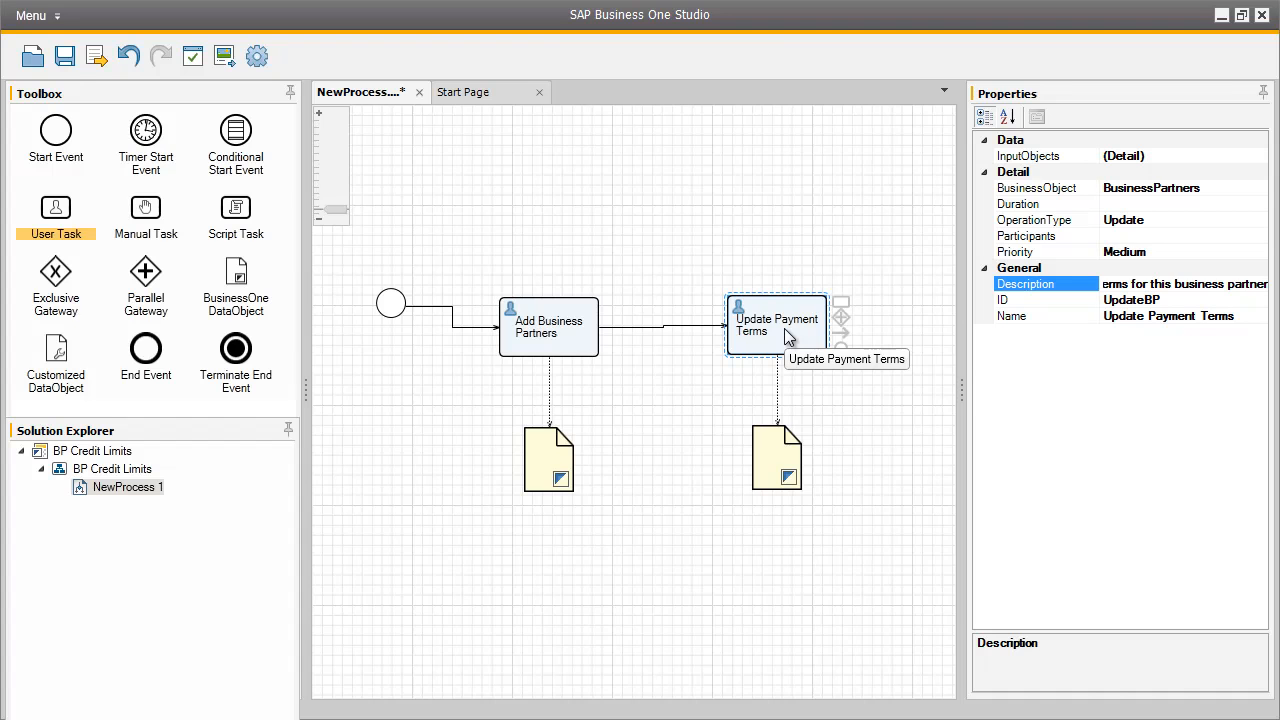
Link the BP data object to the Update Payment Terms task and set the task's BP input expression type to Command.
click(556, 465)
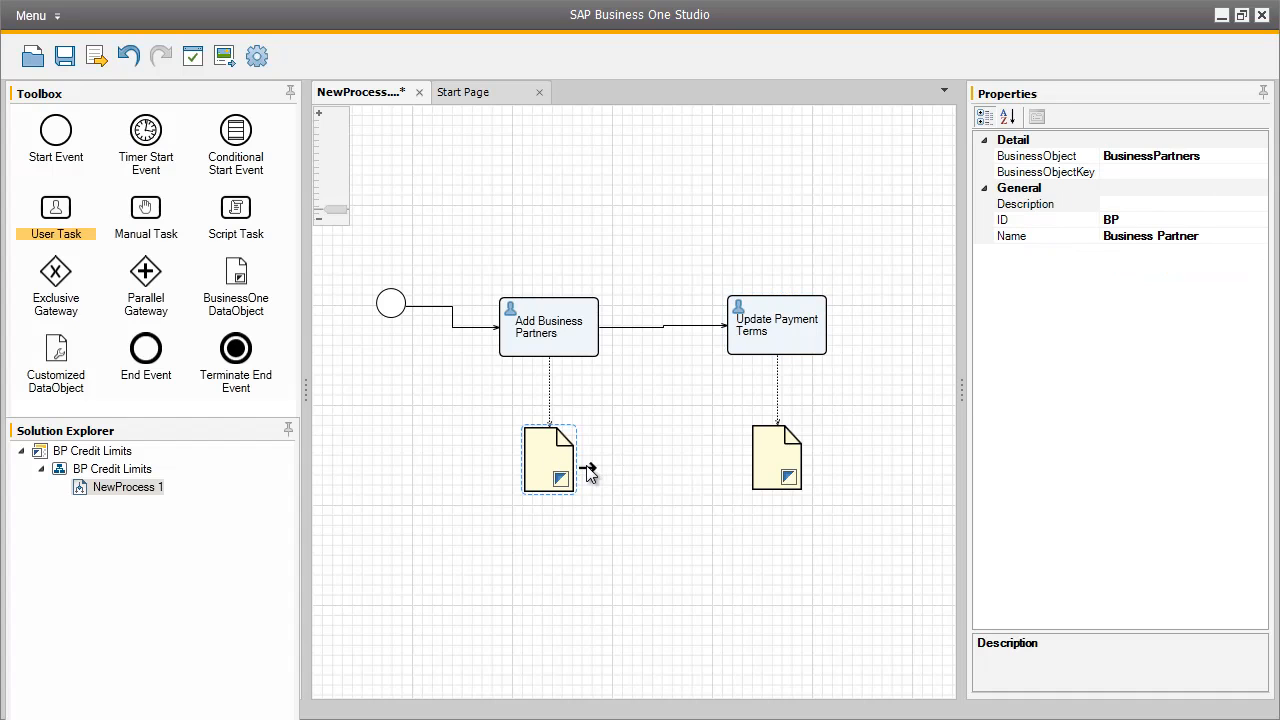
drag(659, 446, 741, 347)
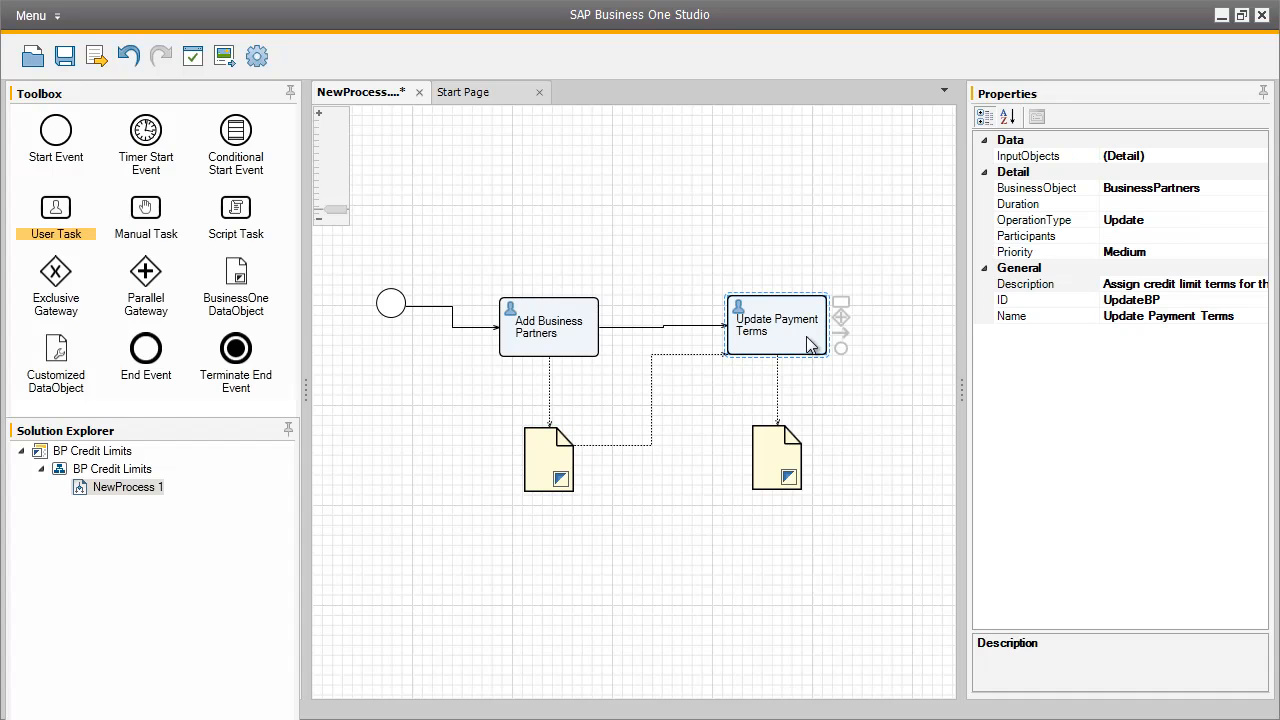
click(1219, 154)
click(1259, 156)
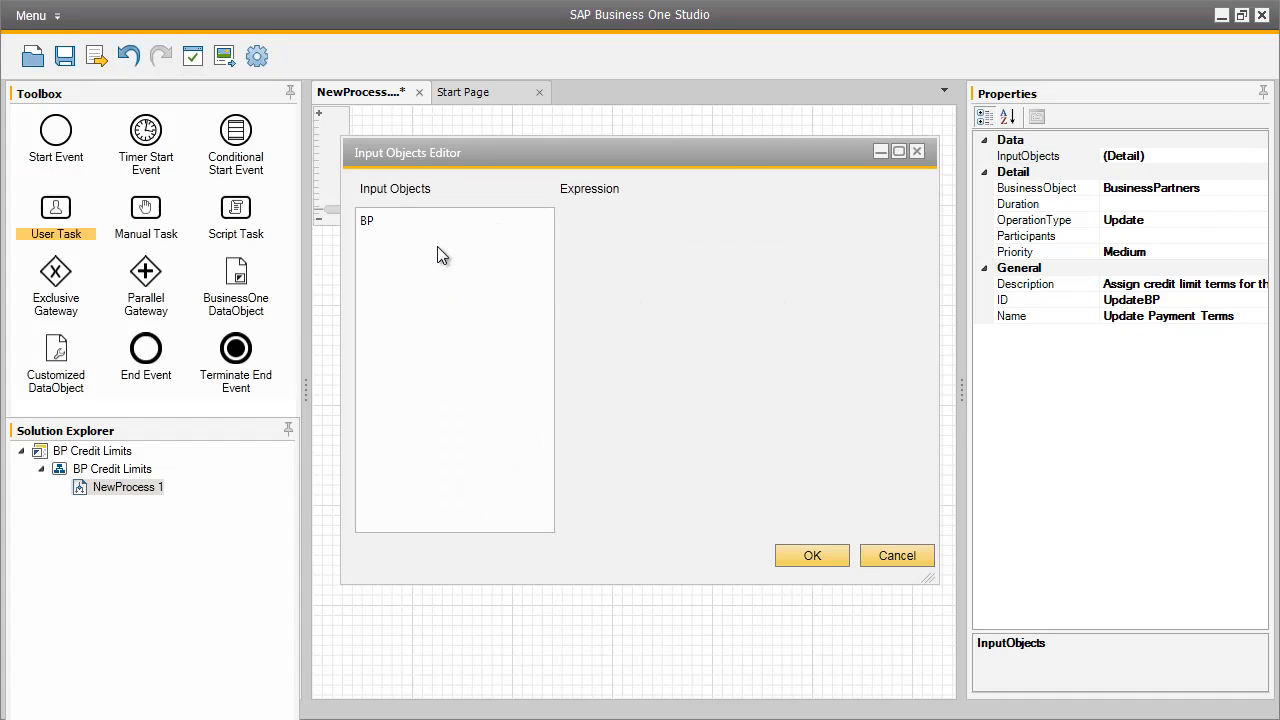
click(379, 229)
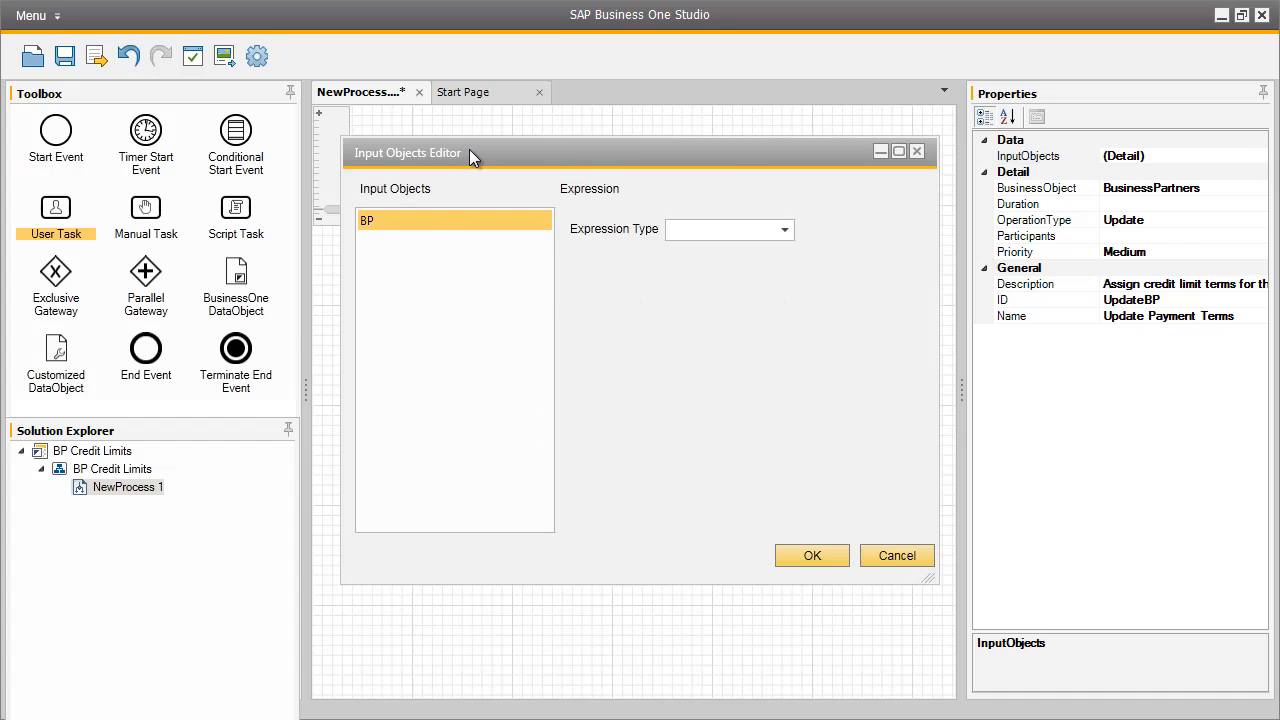
drag(468, 152, 736, 154)
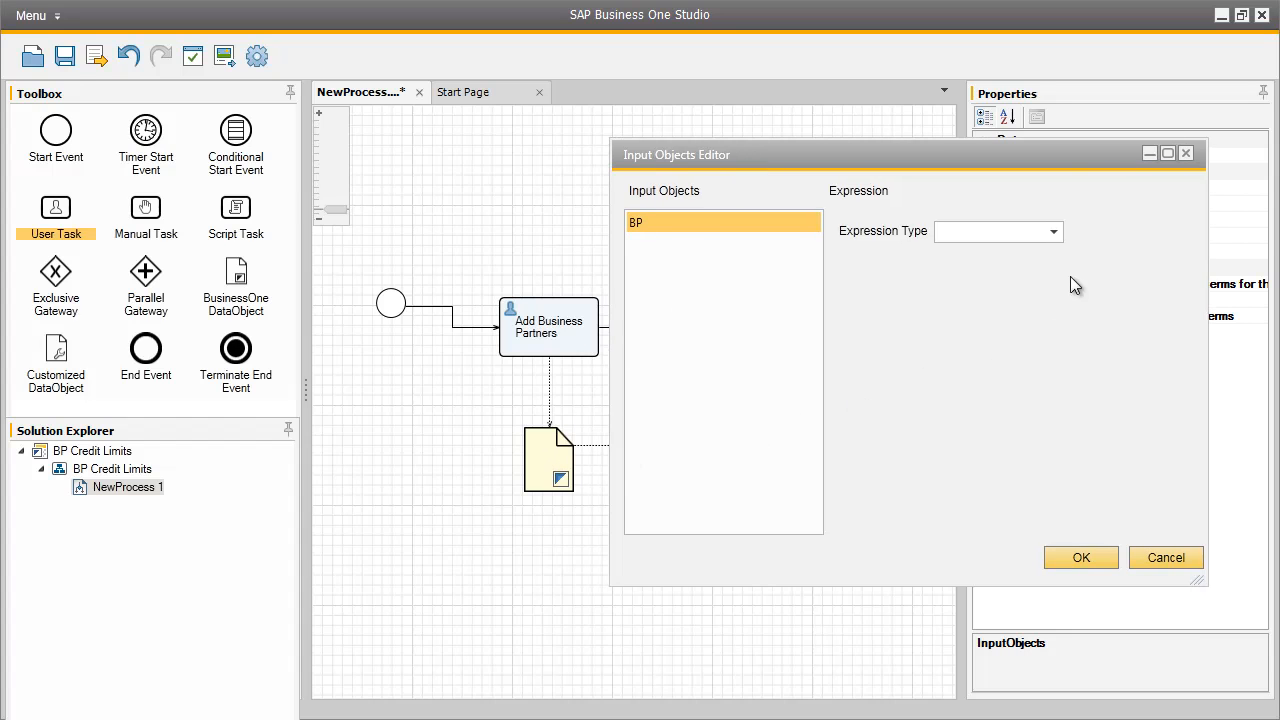
click(1060, 232)
click(1031, 272)
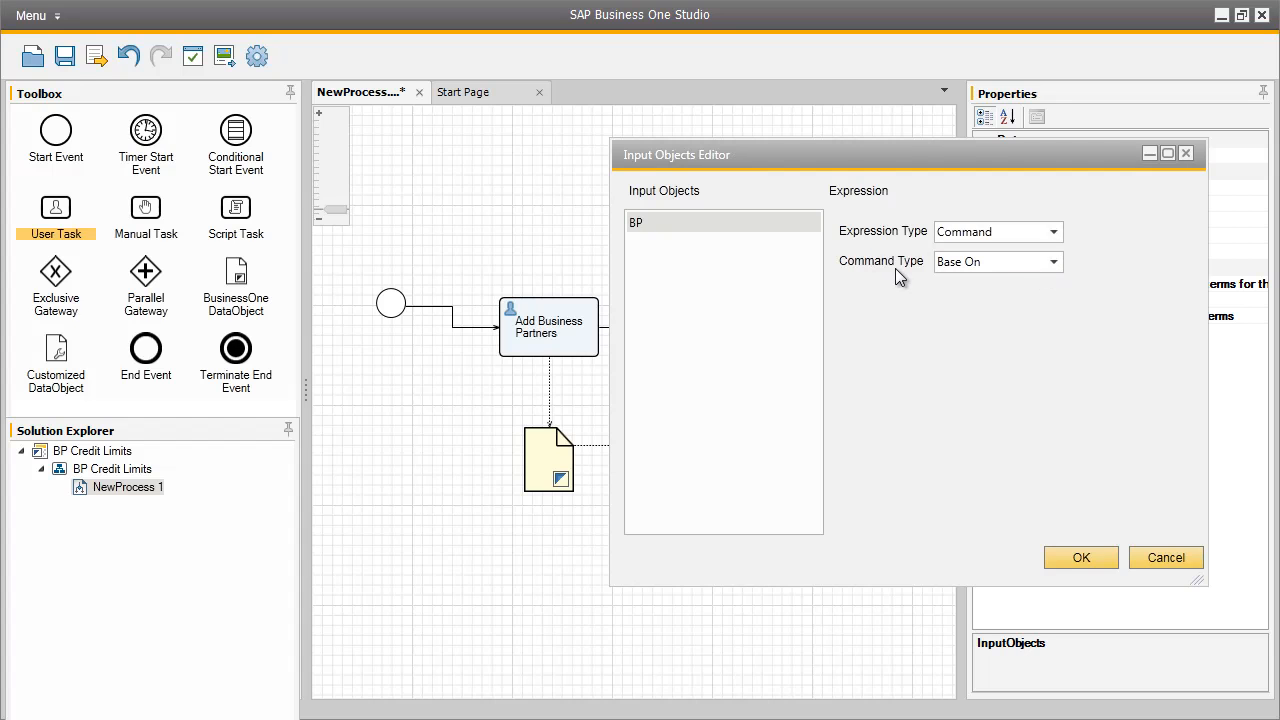
click(1089, 553)
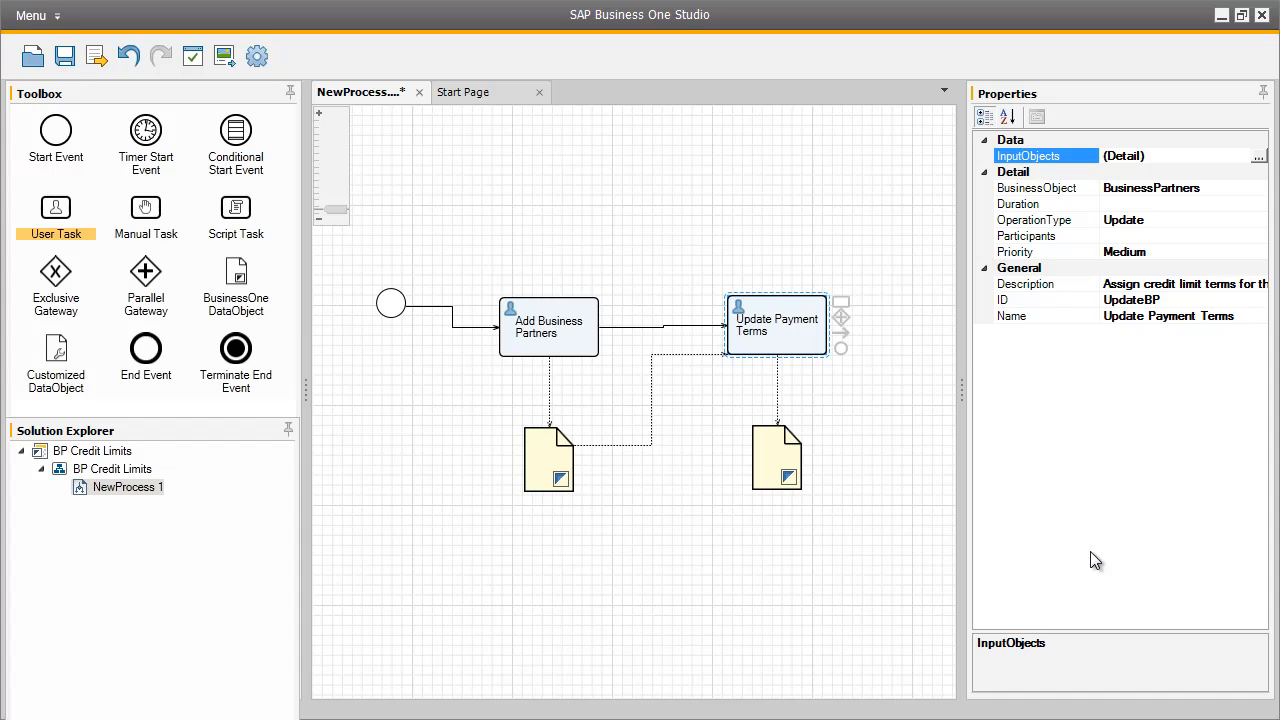
Assign a SAP Business One user as the participant of the Update Payment Terms task.
click(1174, 235)
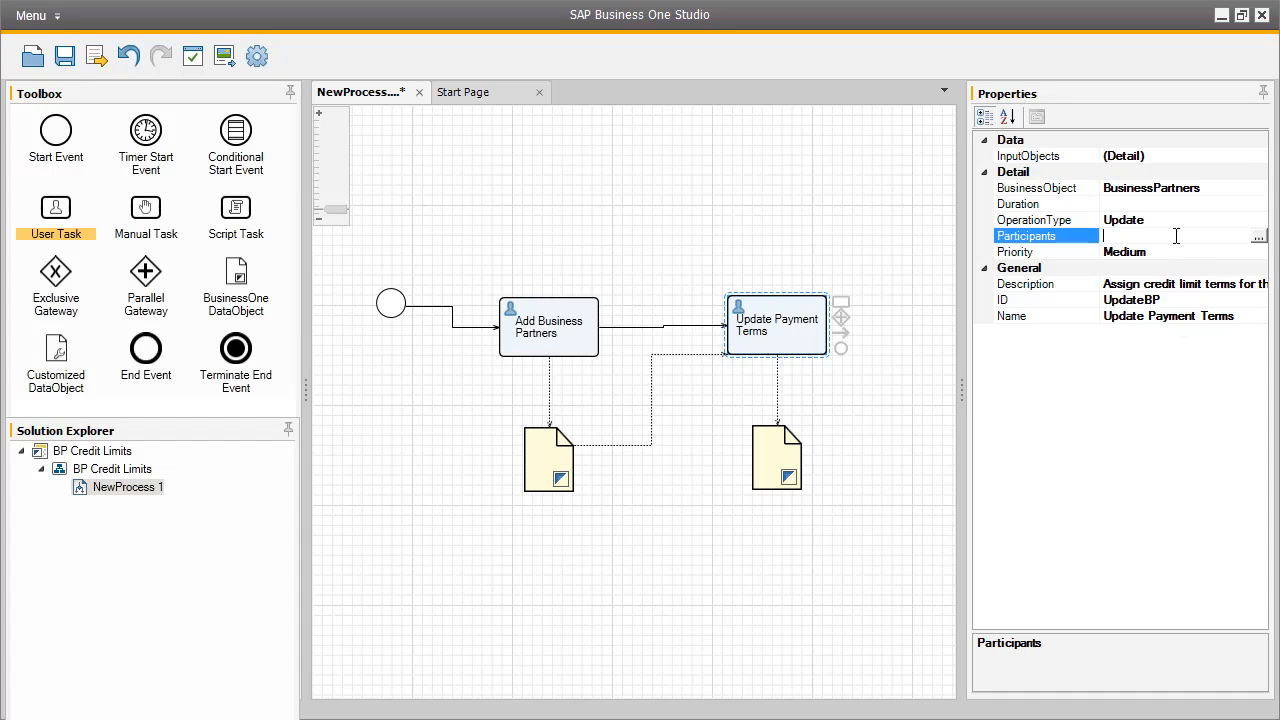
click(1258, 237)
click(839, 482)
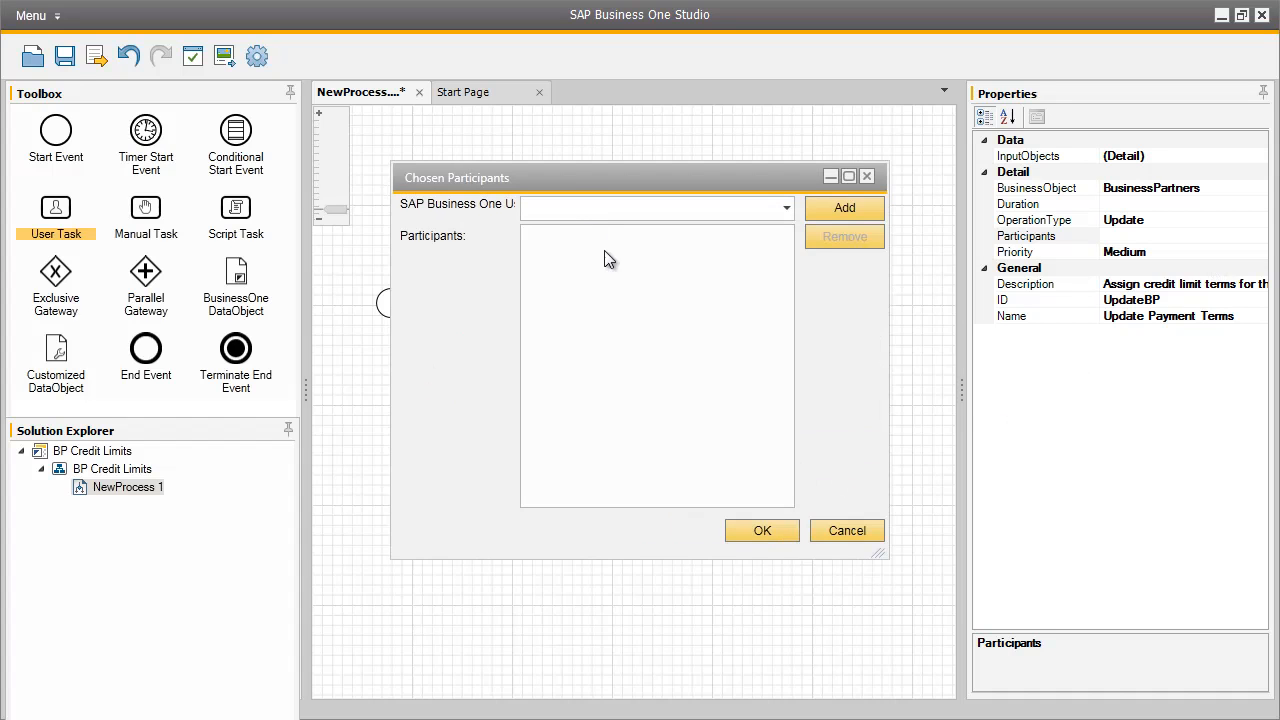
text(bil)
click(840, 207)
click(684, 240)
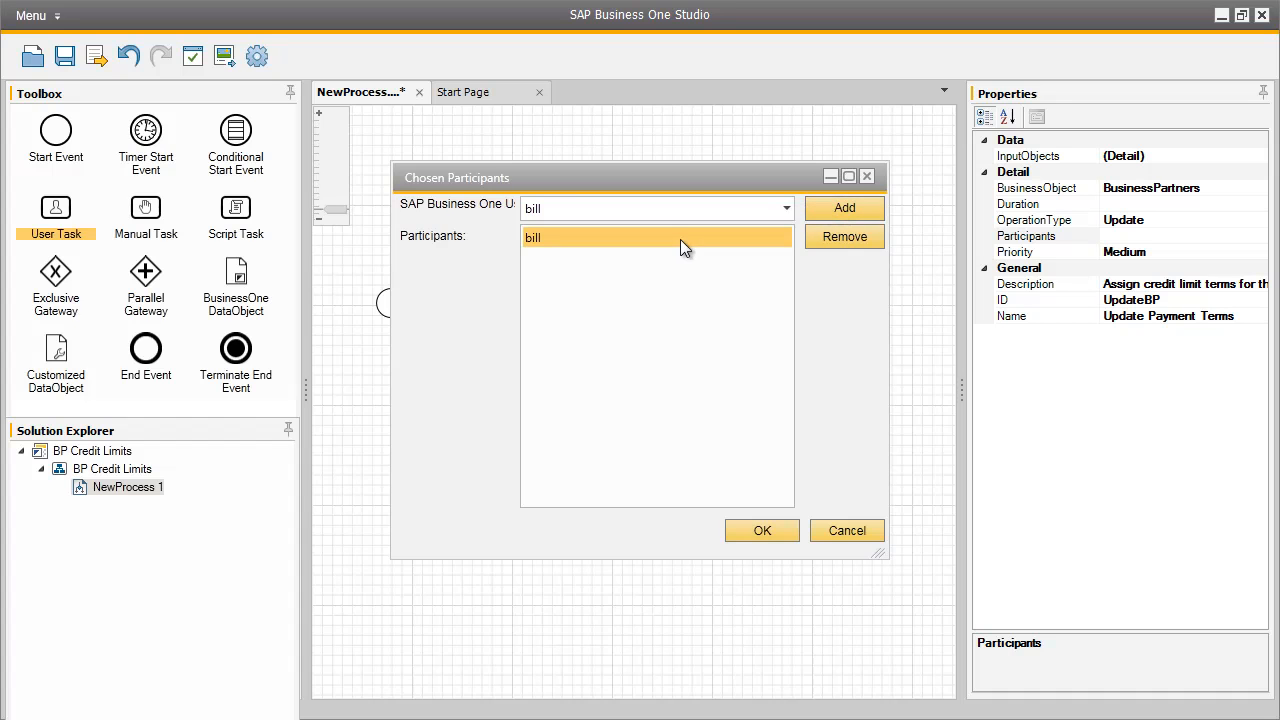
click(763, 531)
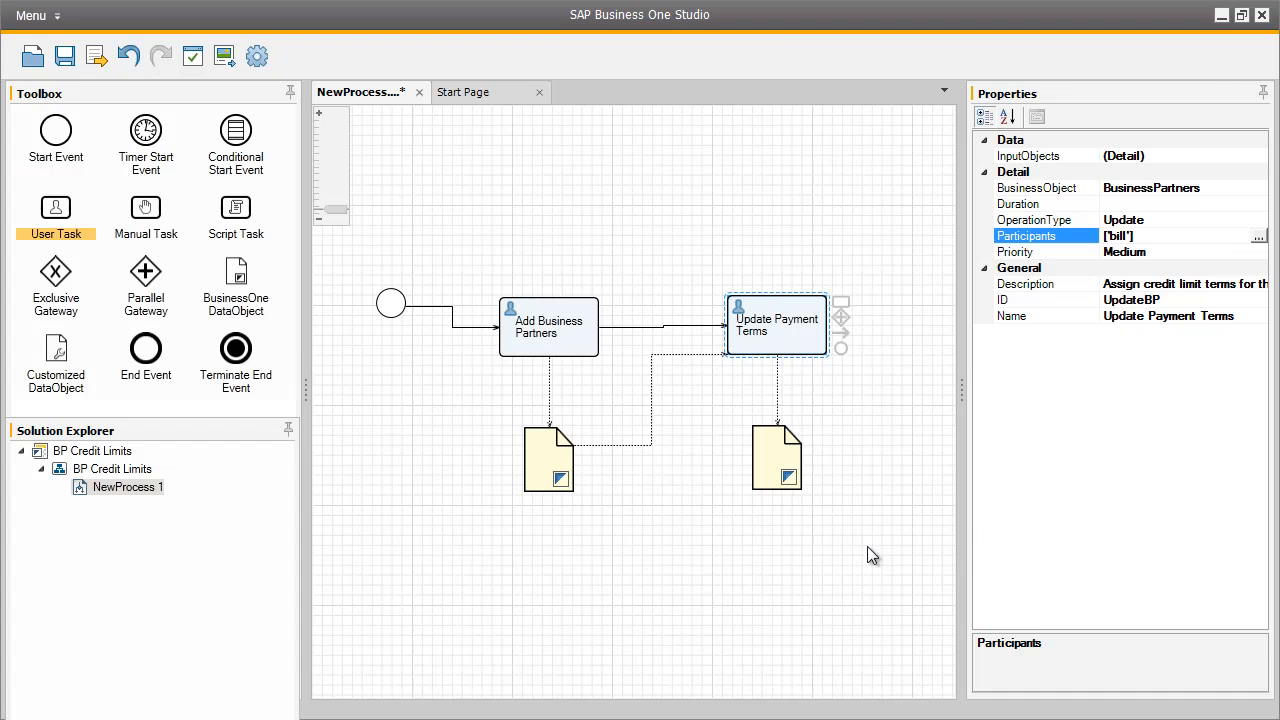
Add an end event after the Update Payment Terms task and connect the task to it.
drag(160, 352, 928, 340)
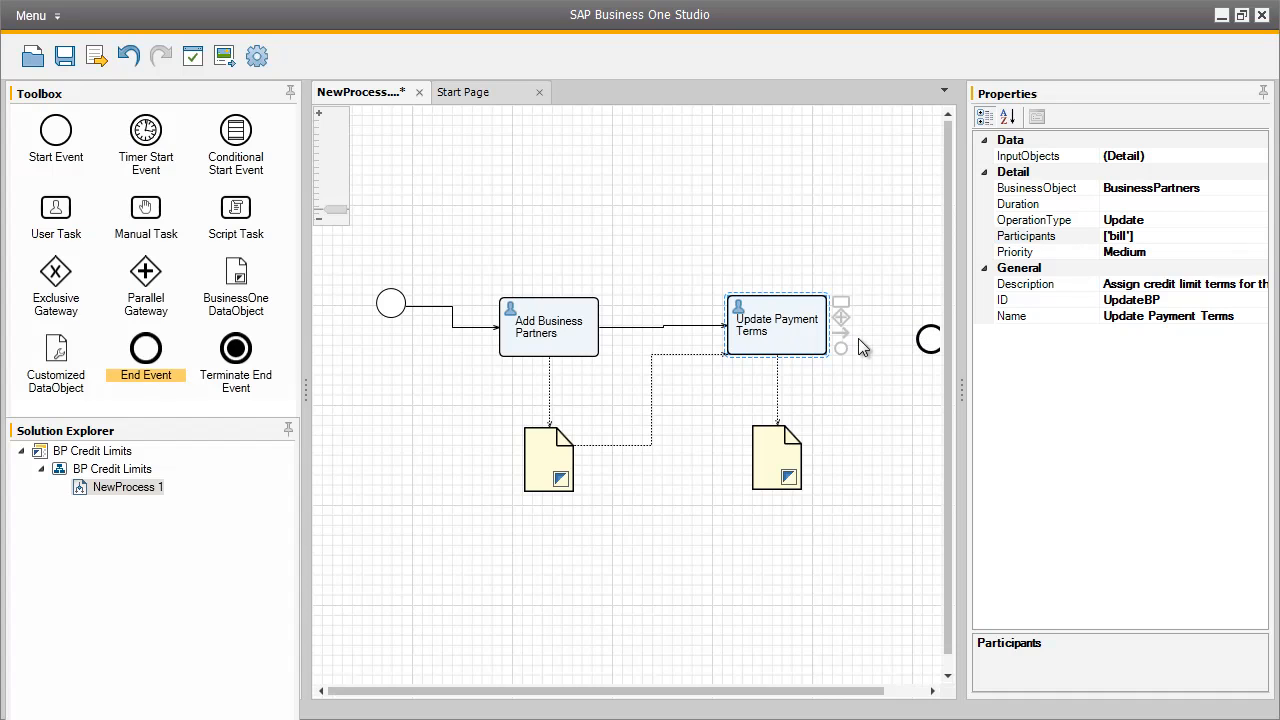
drag(842, 336, 928, 345)
click(928, 345)
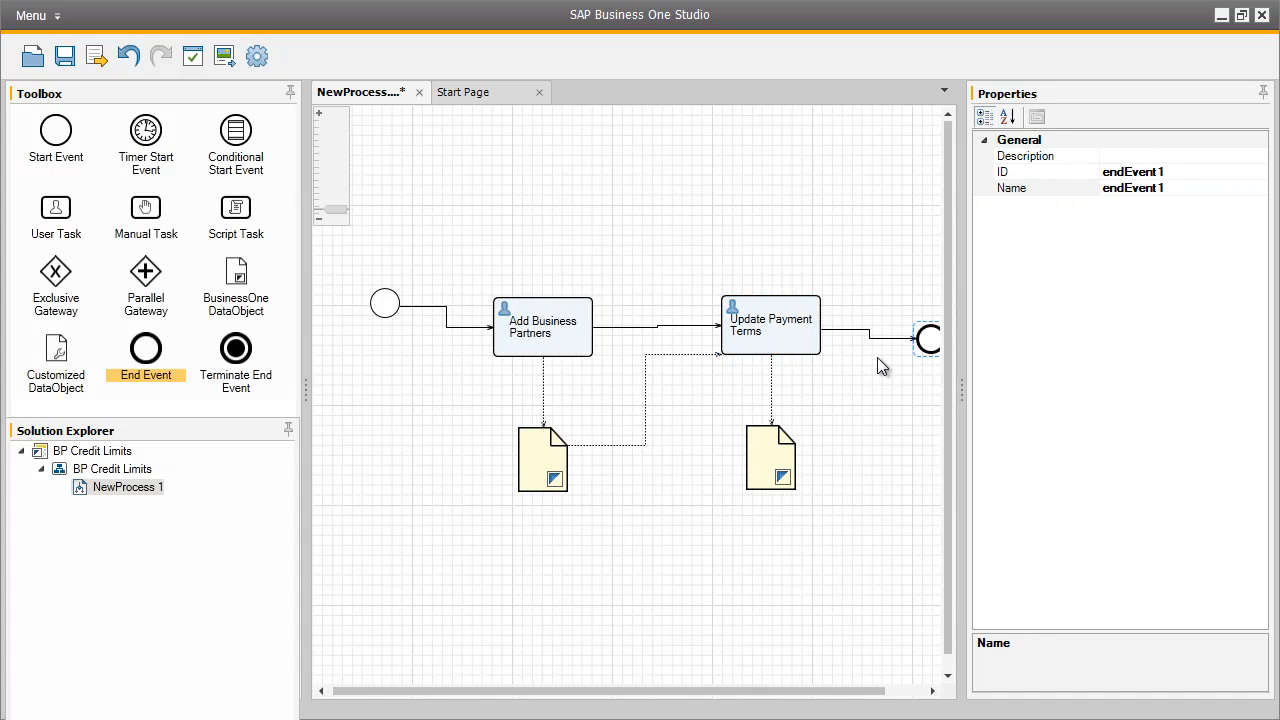
Save the workflow as BPCreditLimits in the Workflow folder.
click(64, 57)
click(95, 56)
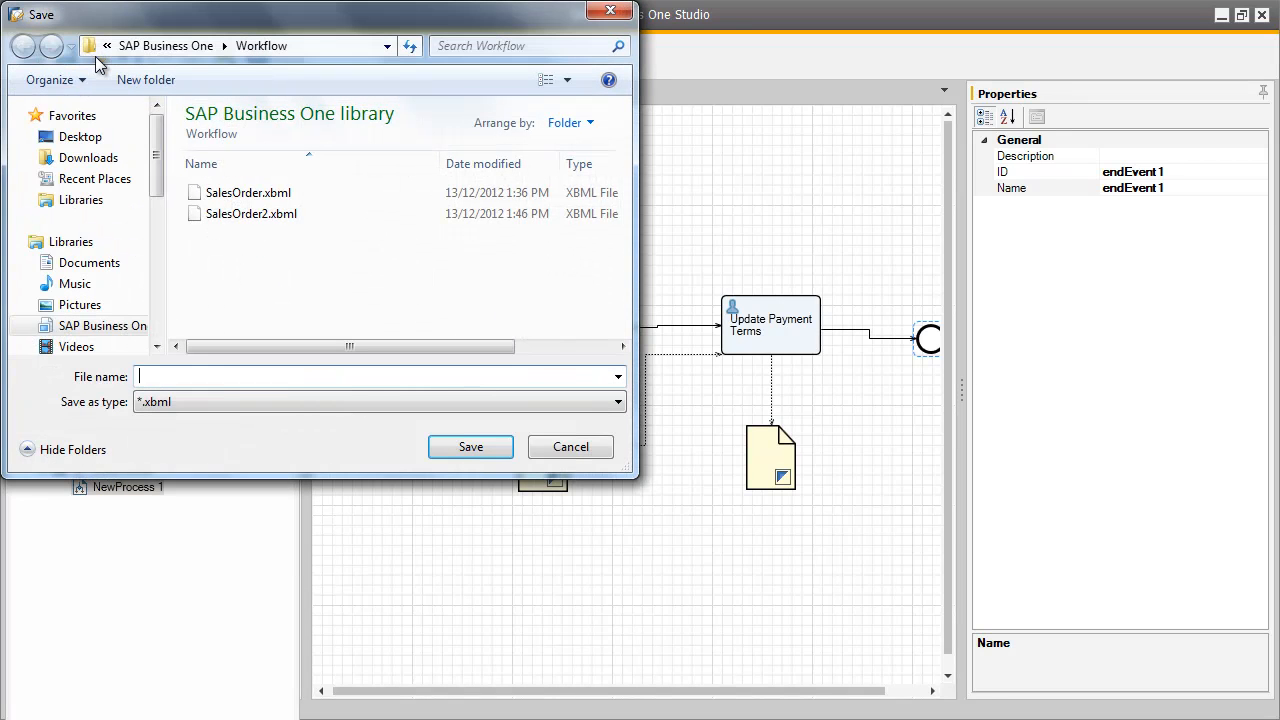
text(BP)
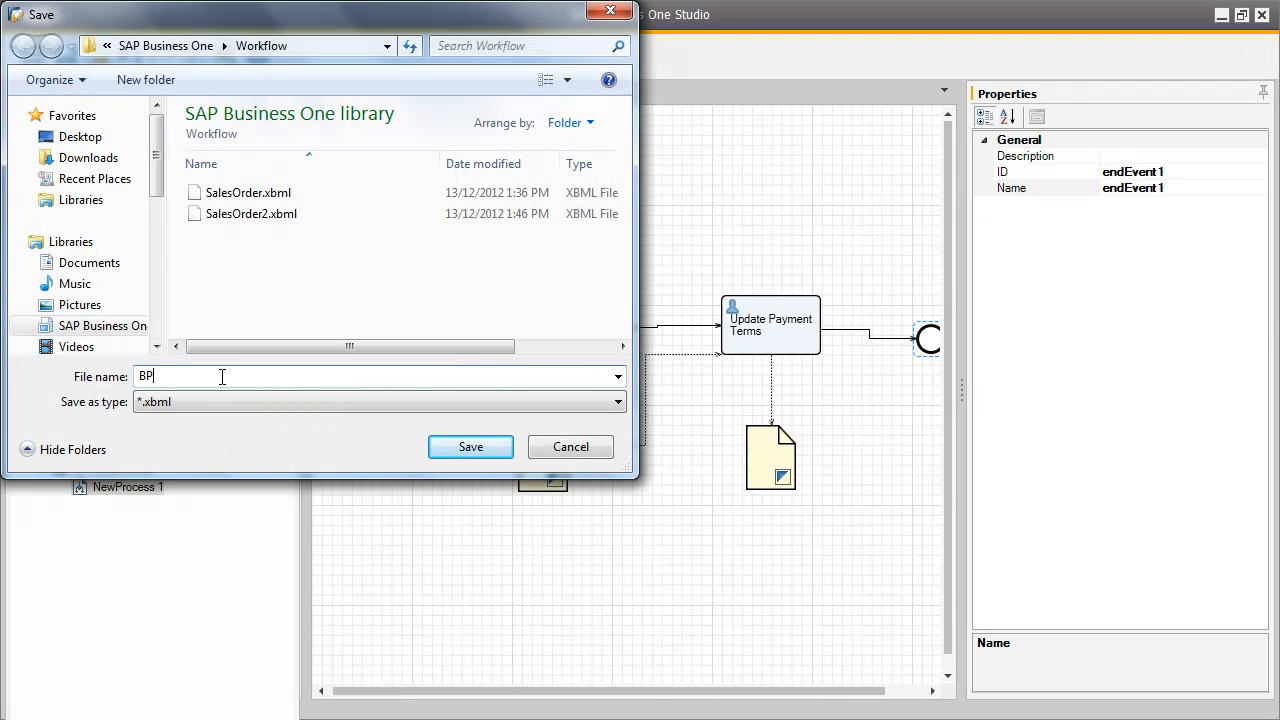
text(CreditLimits)
click(478, 450)
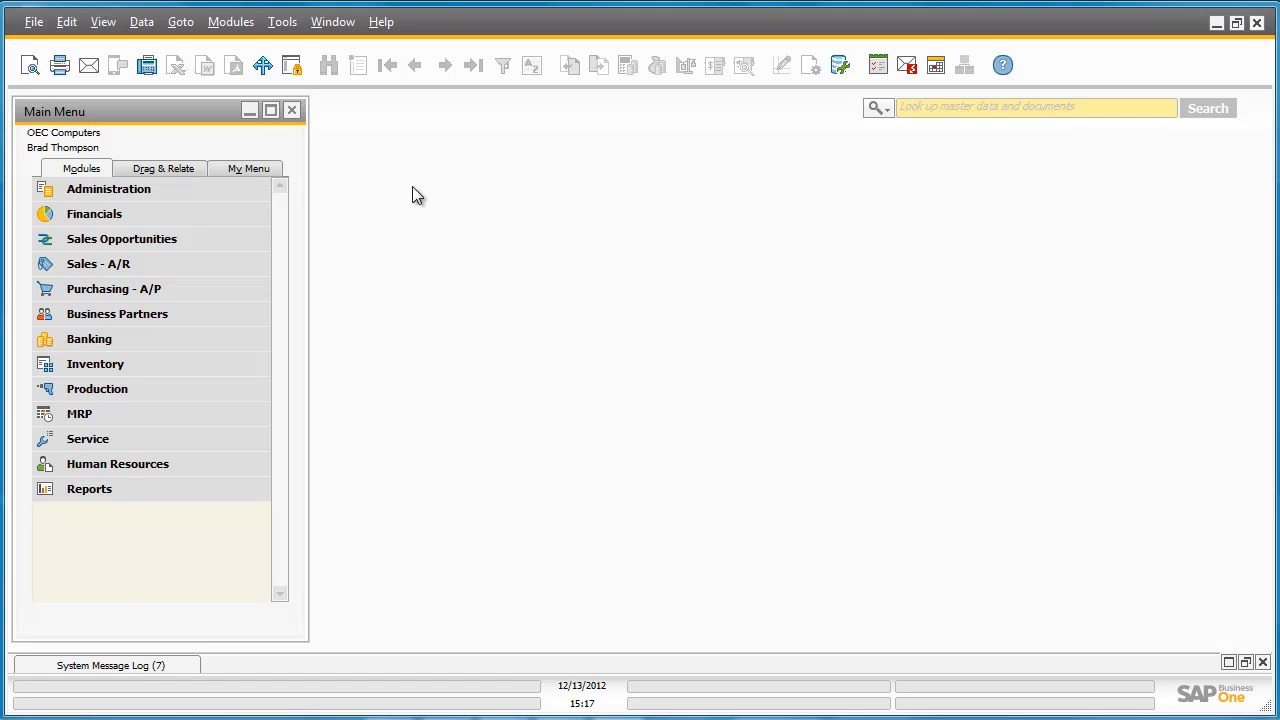
Switch to SAP Business One and open the Workflow Manager under Administration.
click(240, 189)
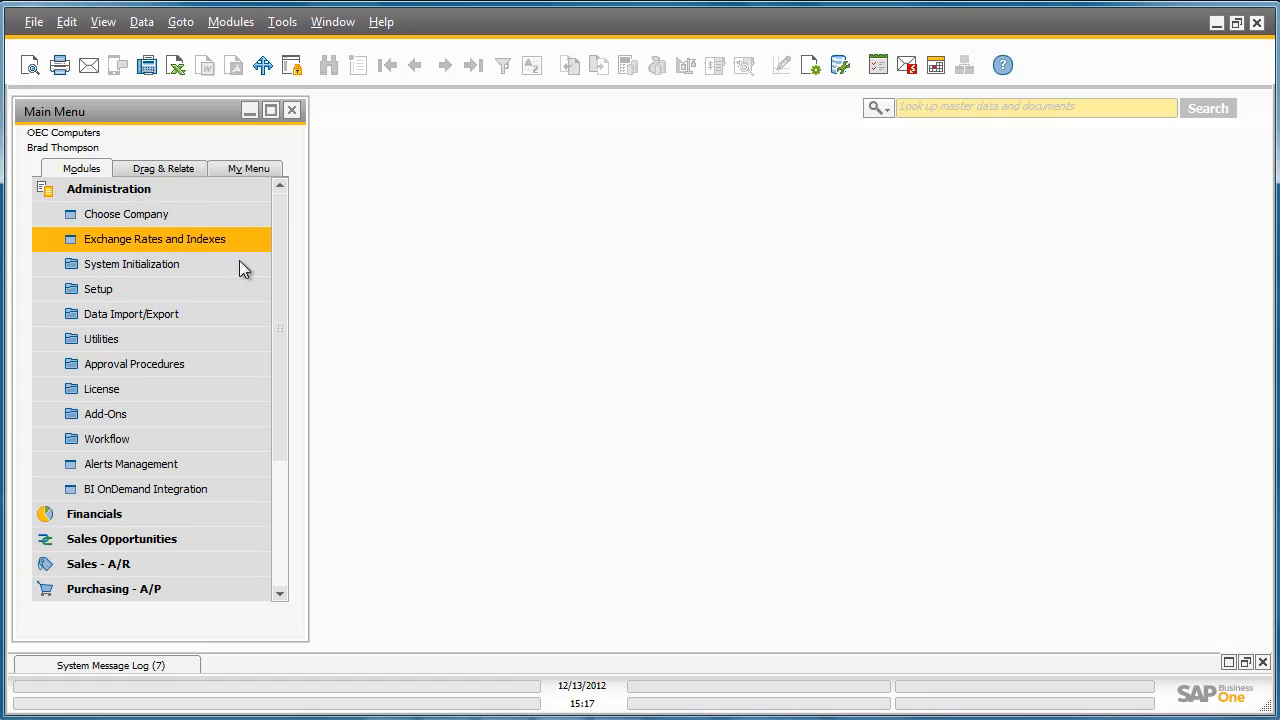
click(237, 439)
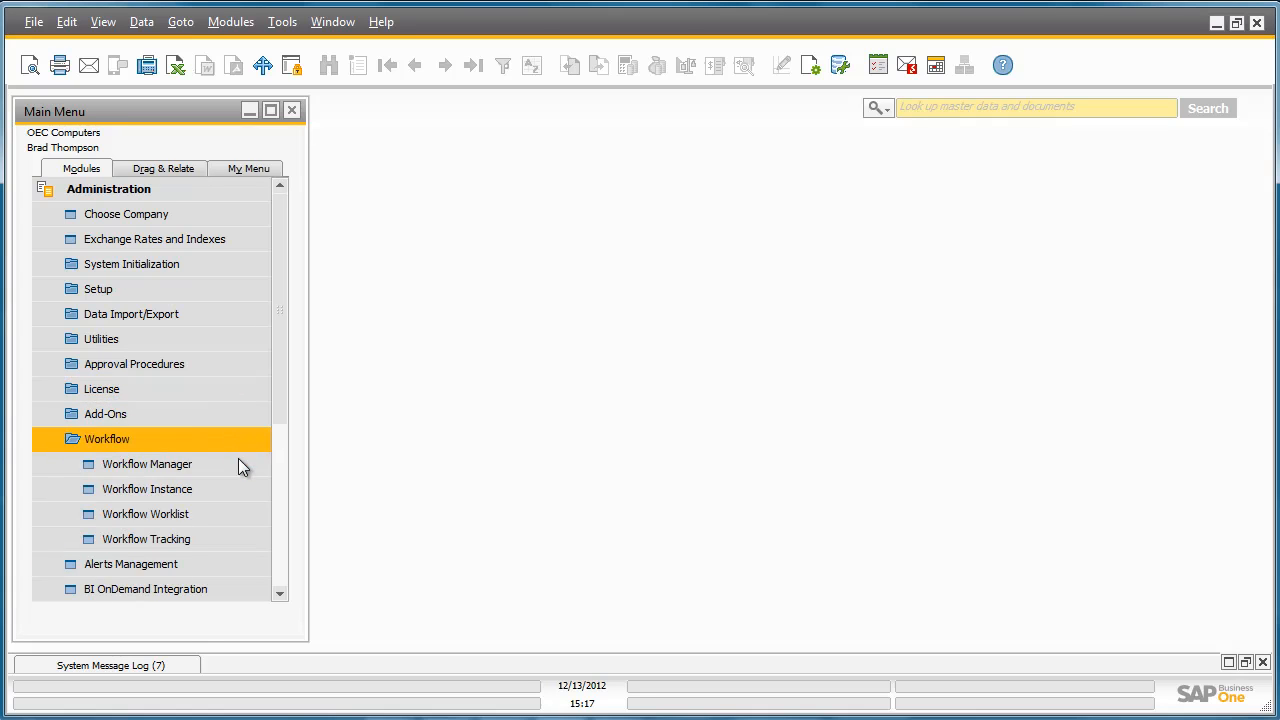
click(238, 462)
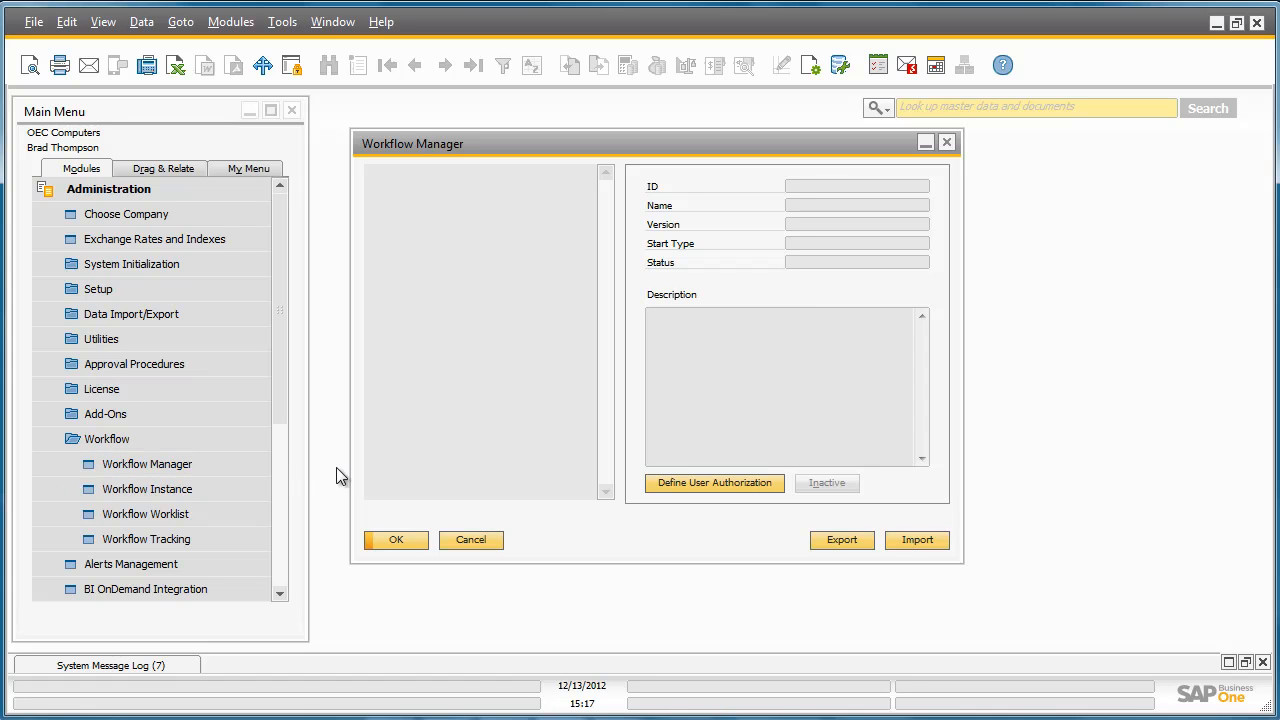
Import the BPCreditLimits.xbml file from the Workflow folder into the Workflow Manager.
click(910, 539)
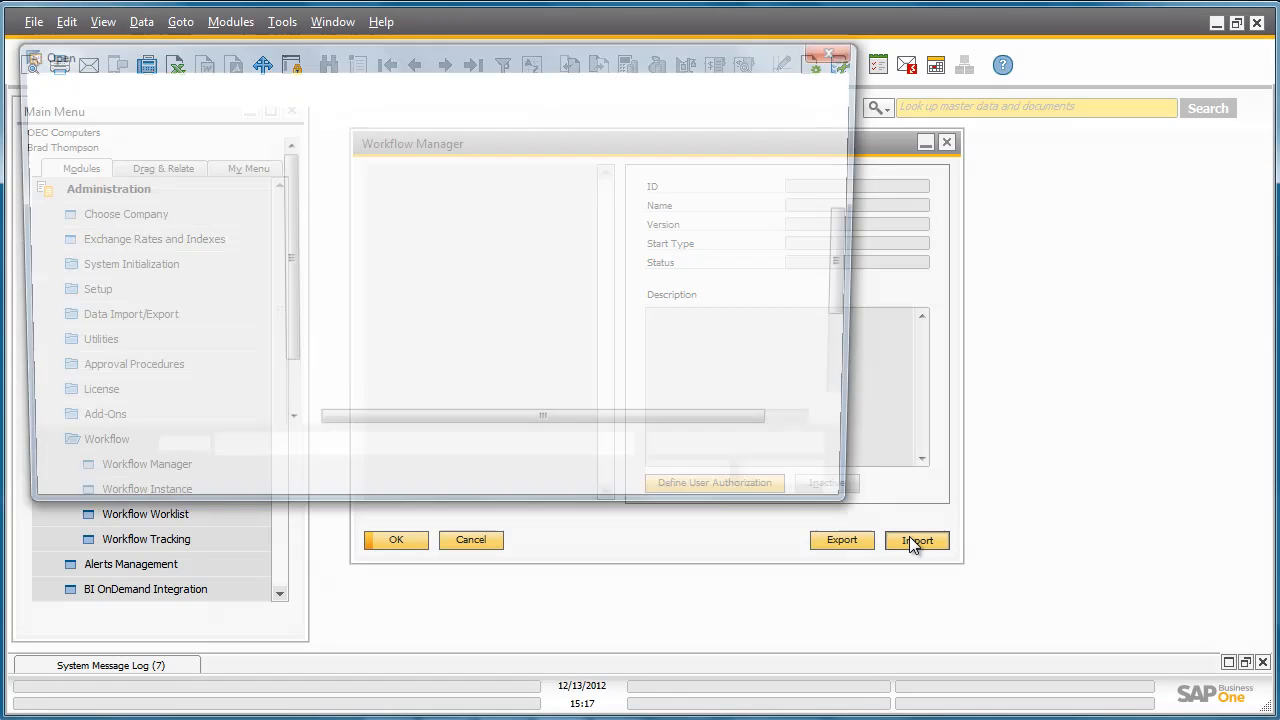
drag(846, 306, 863, 378)
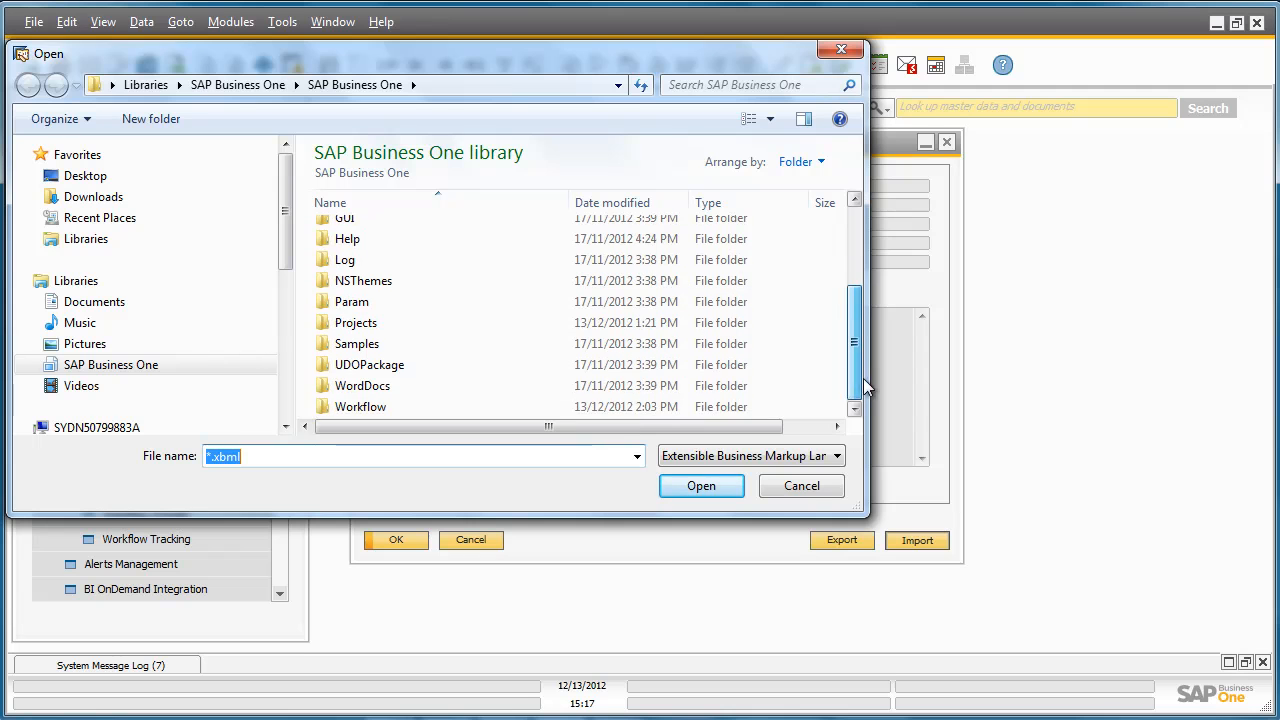
double_click(504, 409)
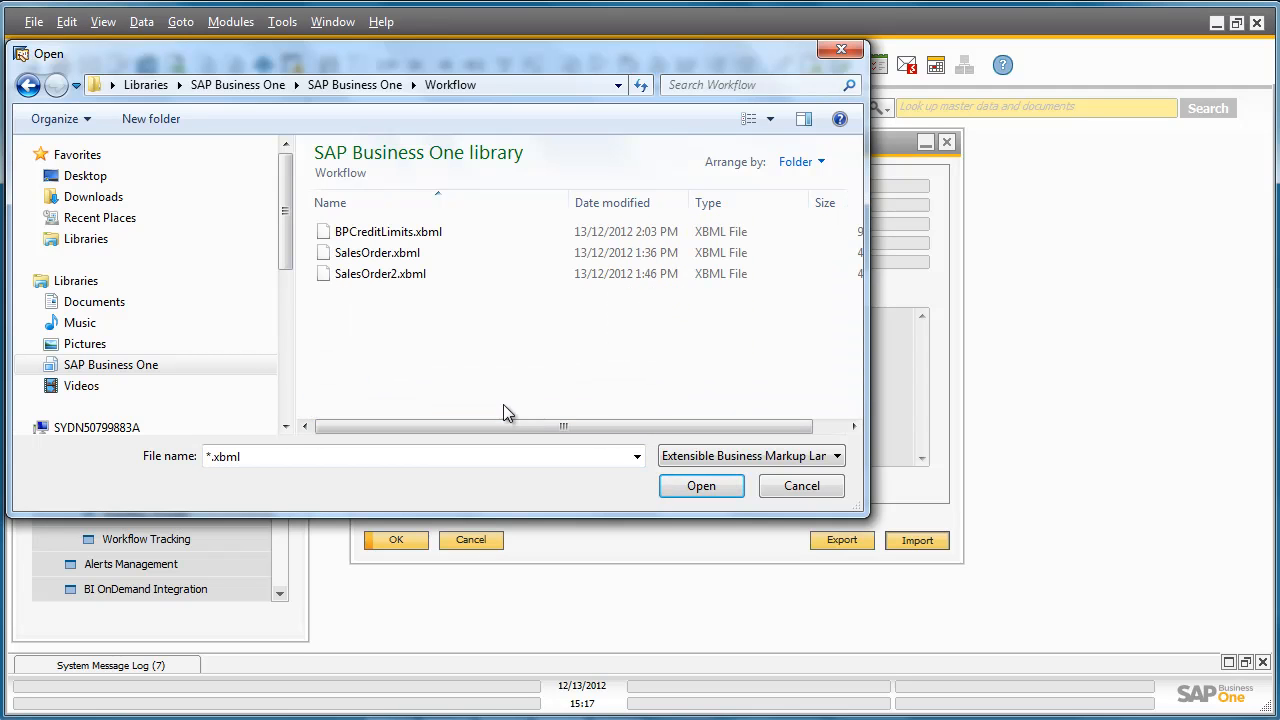
double_click(403, 236)
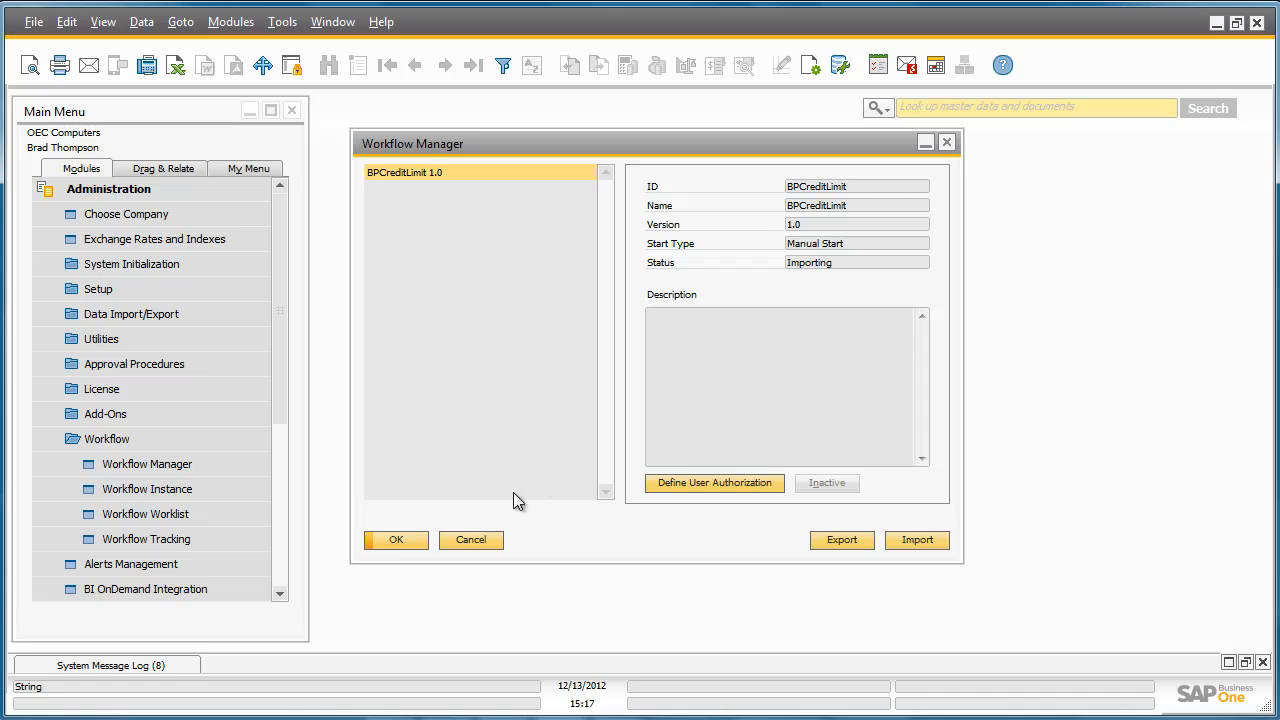
click(411, 540)
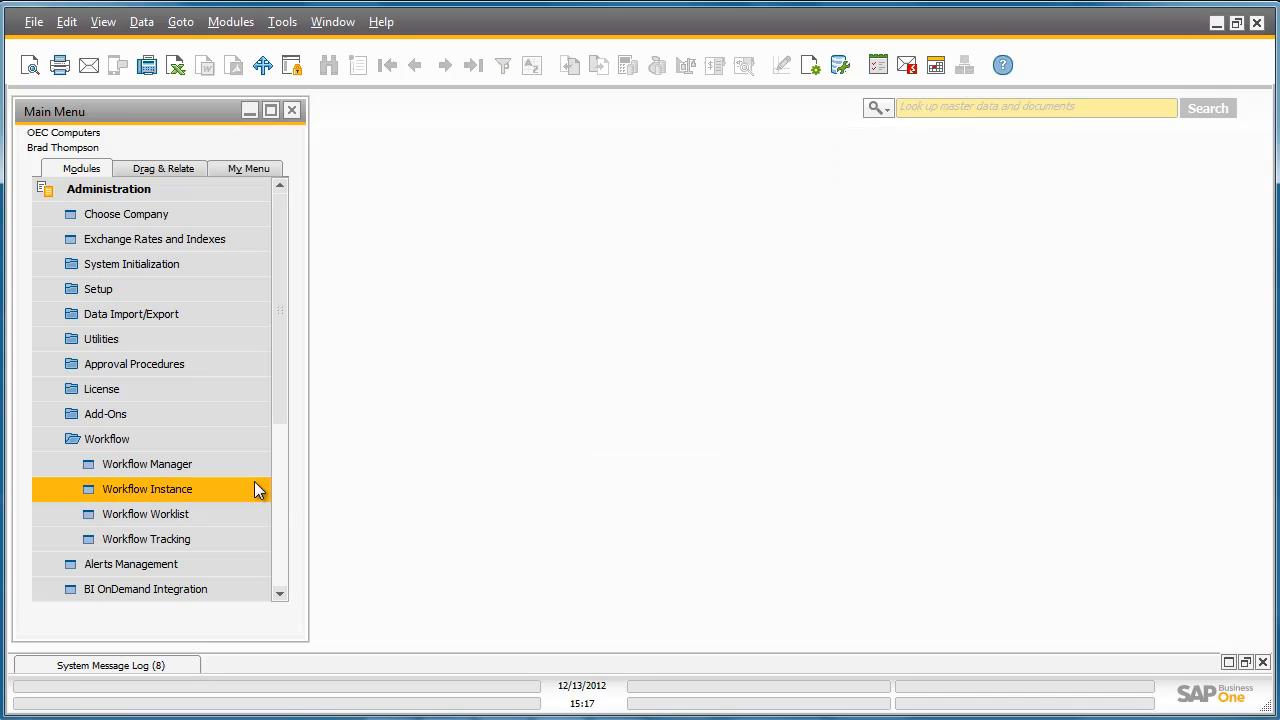
Reopen the Workflow Manager and activate the BPCreditLimit workflow.
click(238, 465)
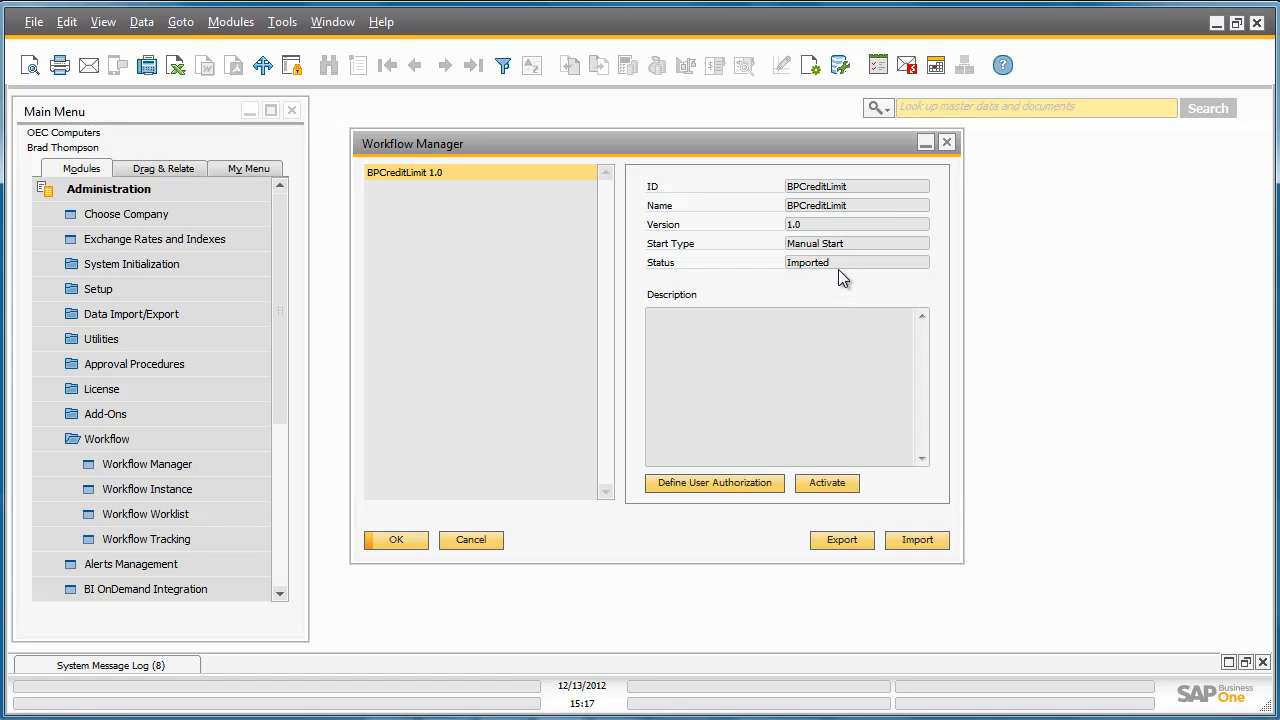
click(837, 483)
click(397, 539)
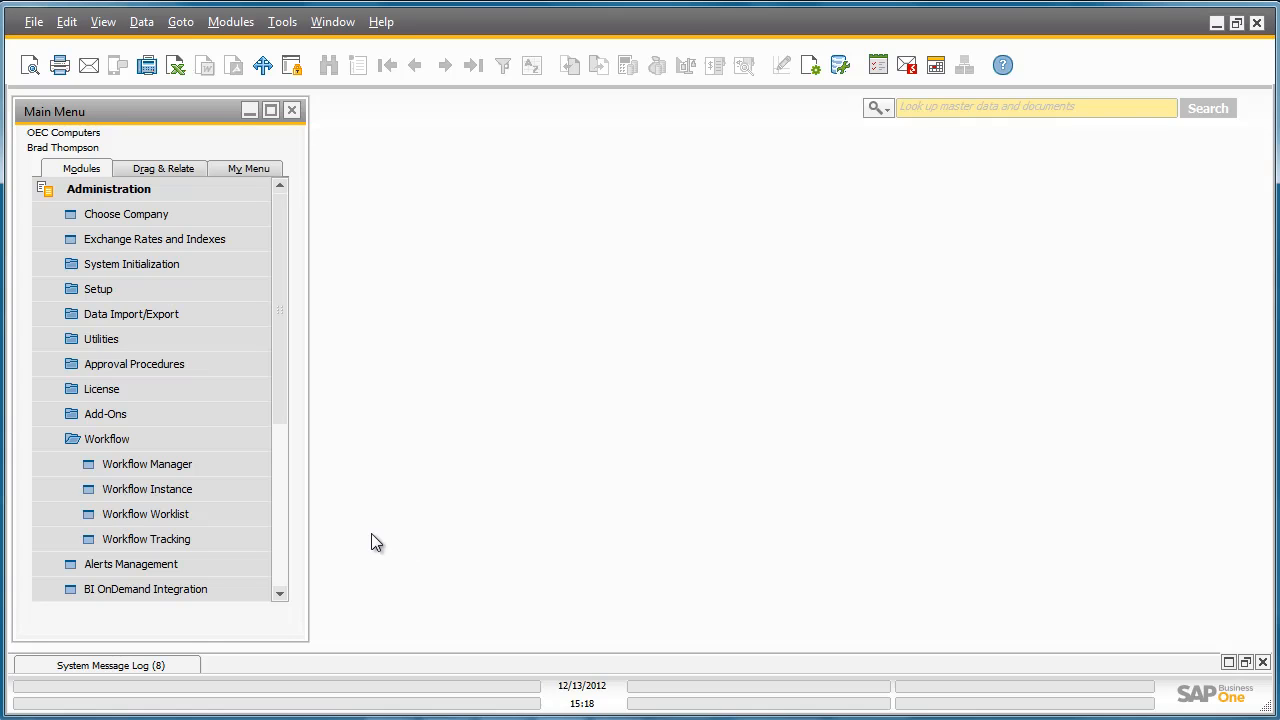
Open Workflow Instance and start an instance from the BPCreditLimit 1.0 template.
click(240, 496)
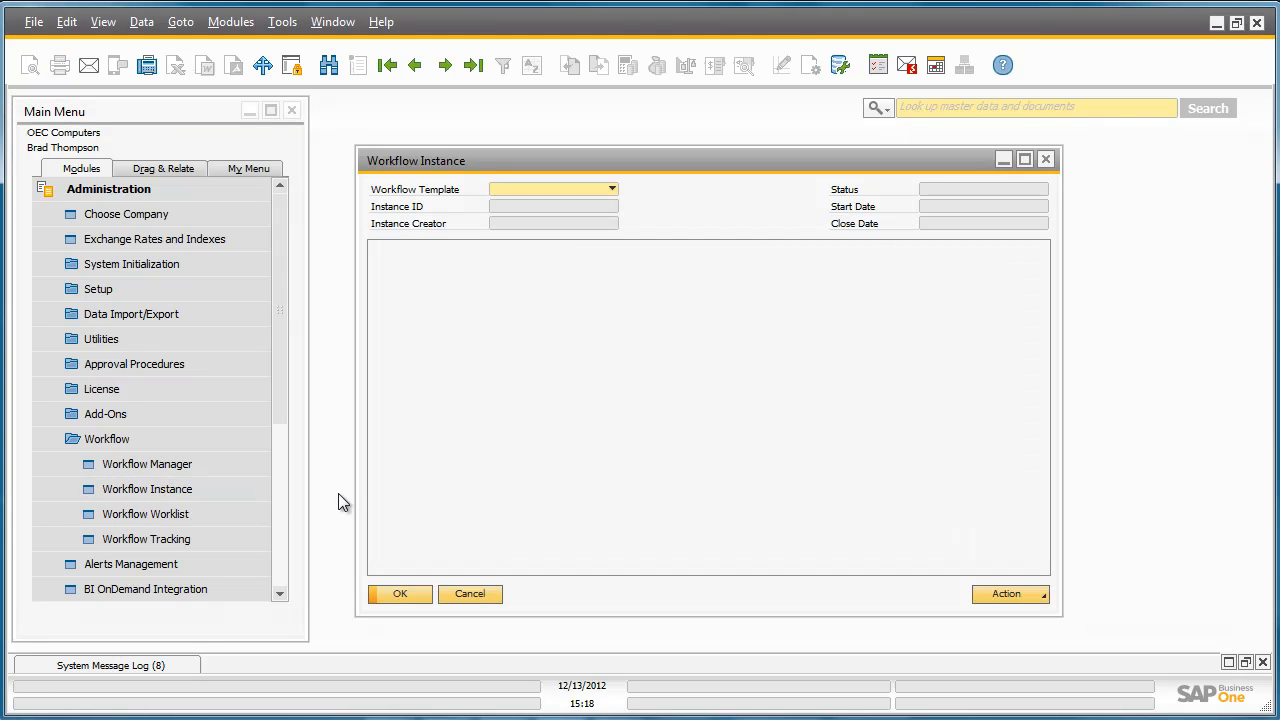
click(611, 188)
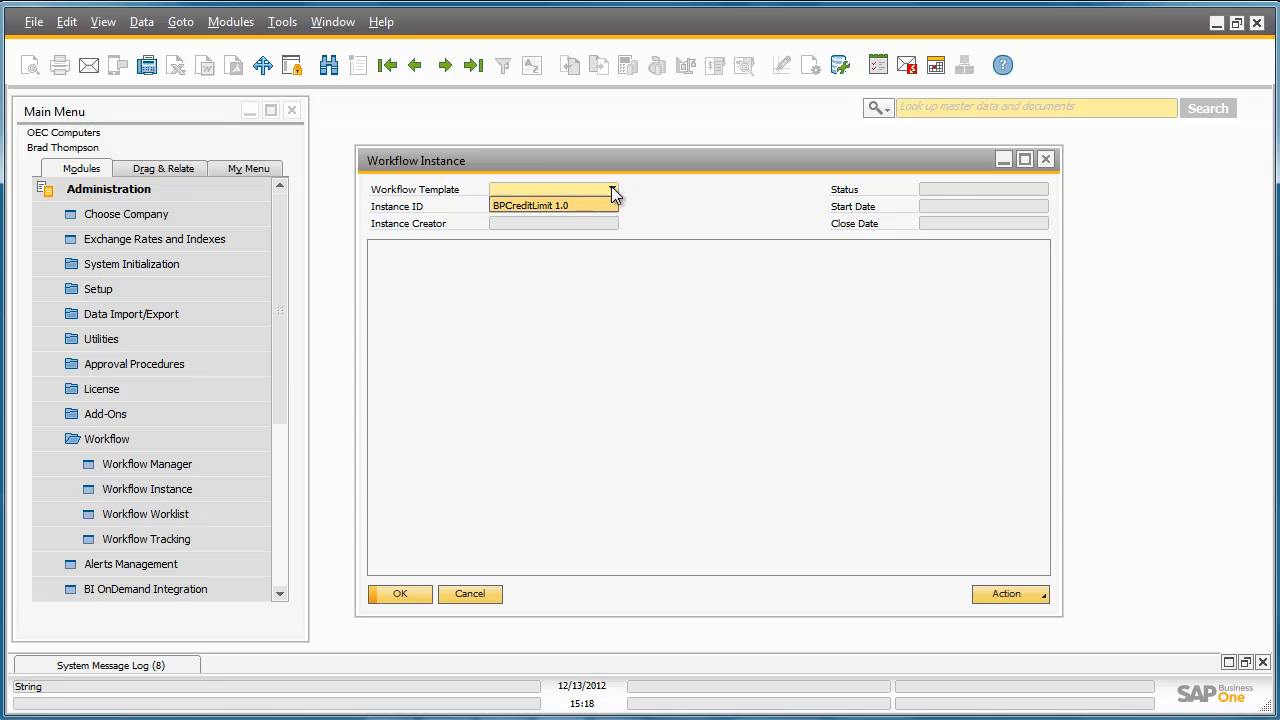
click(603, 206)
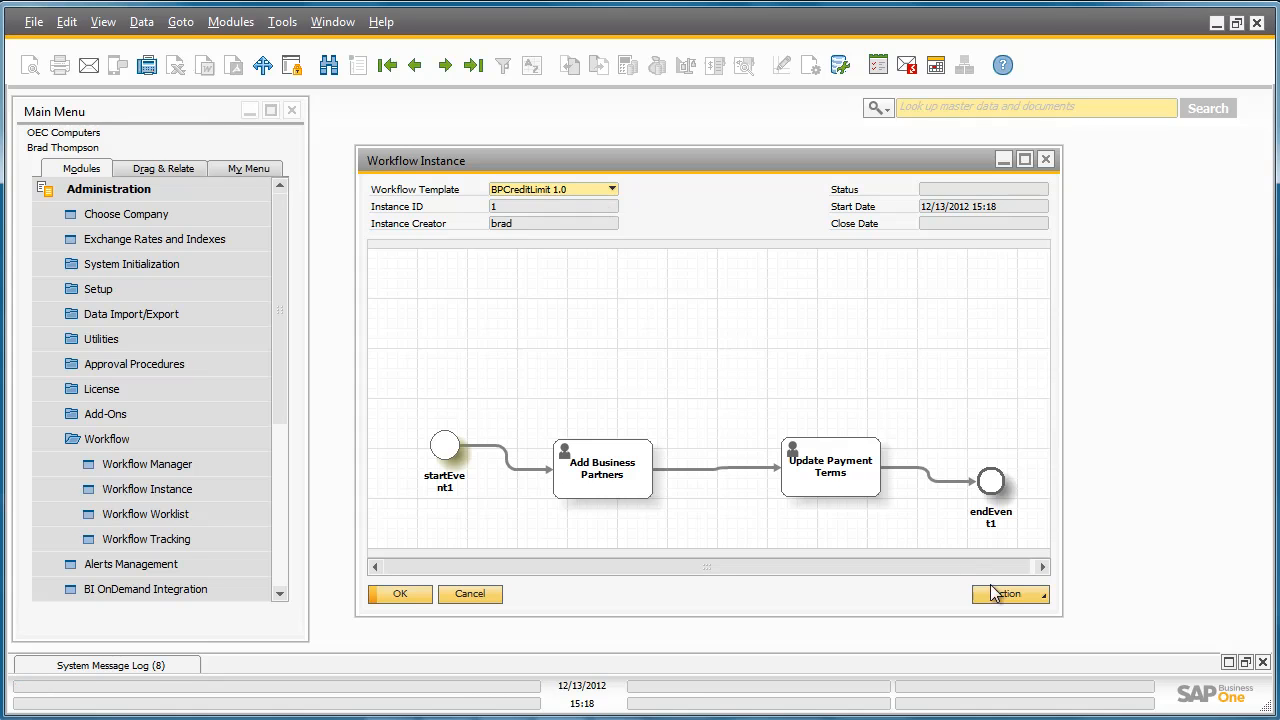
Start the BPCreditLimit 1.0 workflow instance and close the Workflow Instance window.
click(1018, 594)
click(1021, 611)
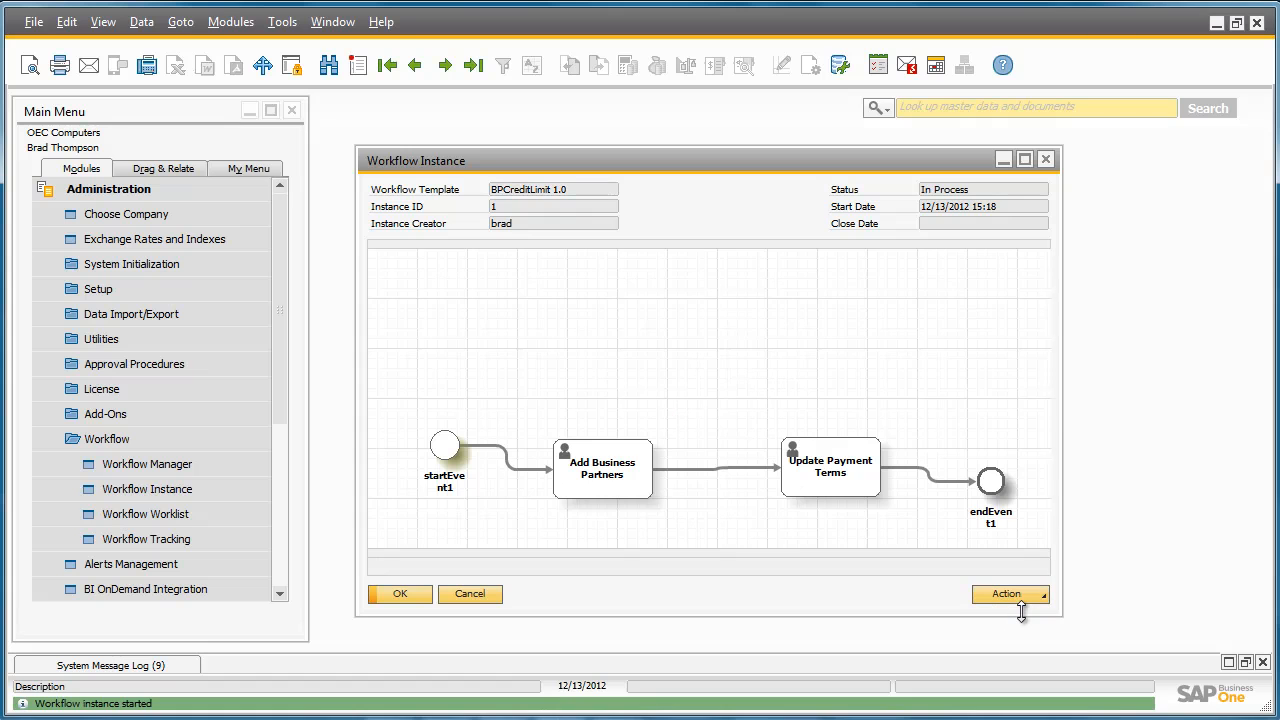
click(403, 595)
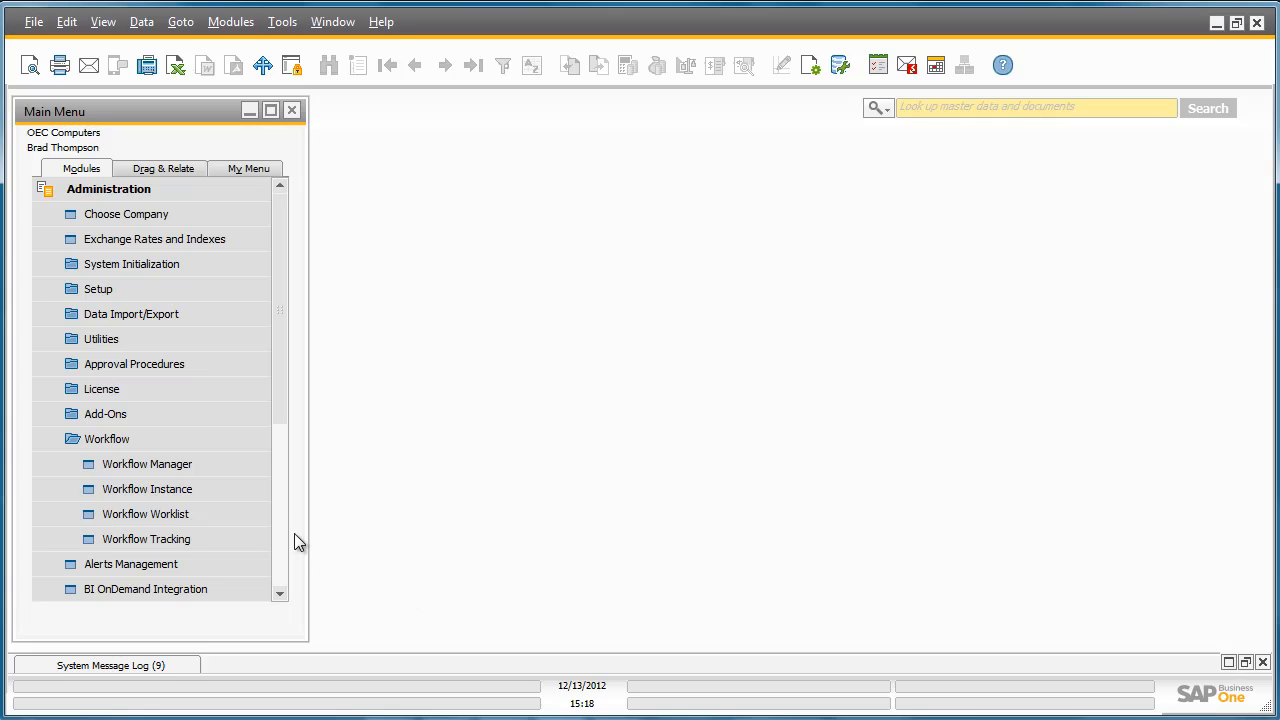
Open the Workflow Worklist and pick up the Add Business Partners task.
click(257, 514)
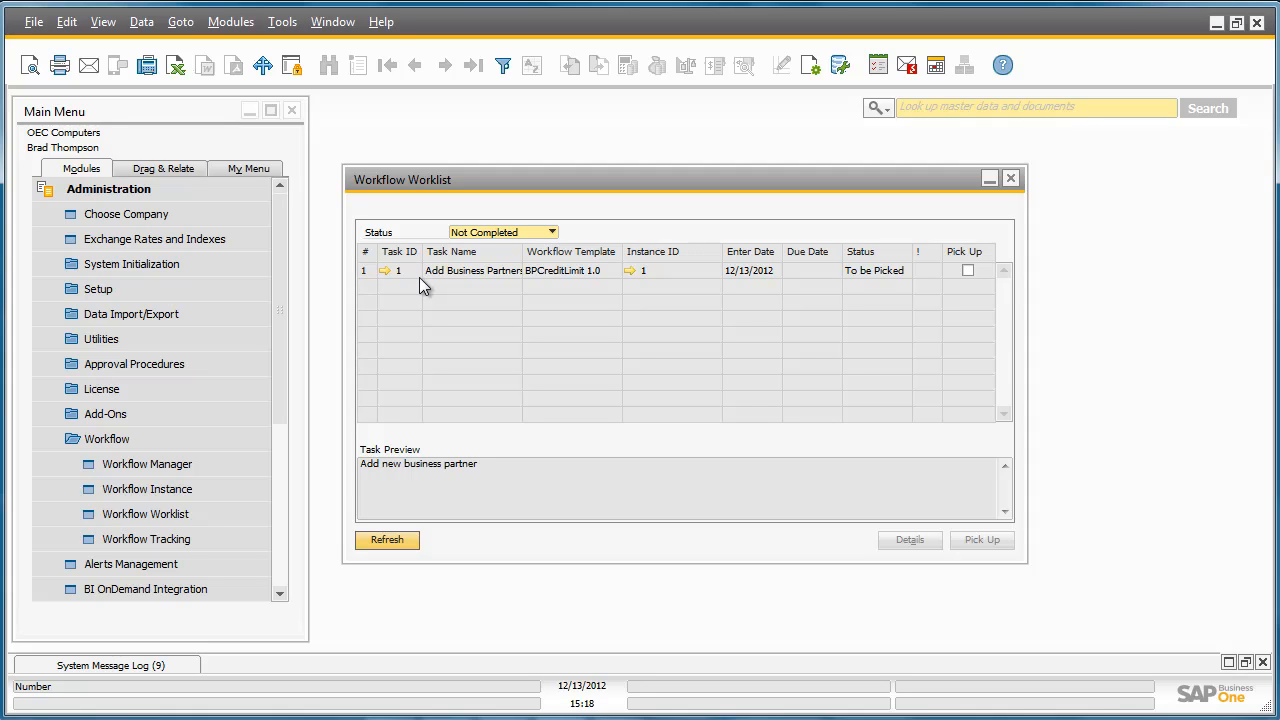
click(970, 272)
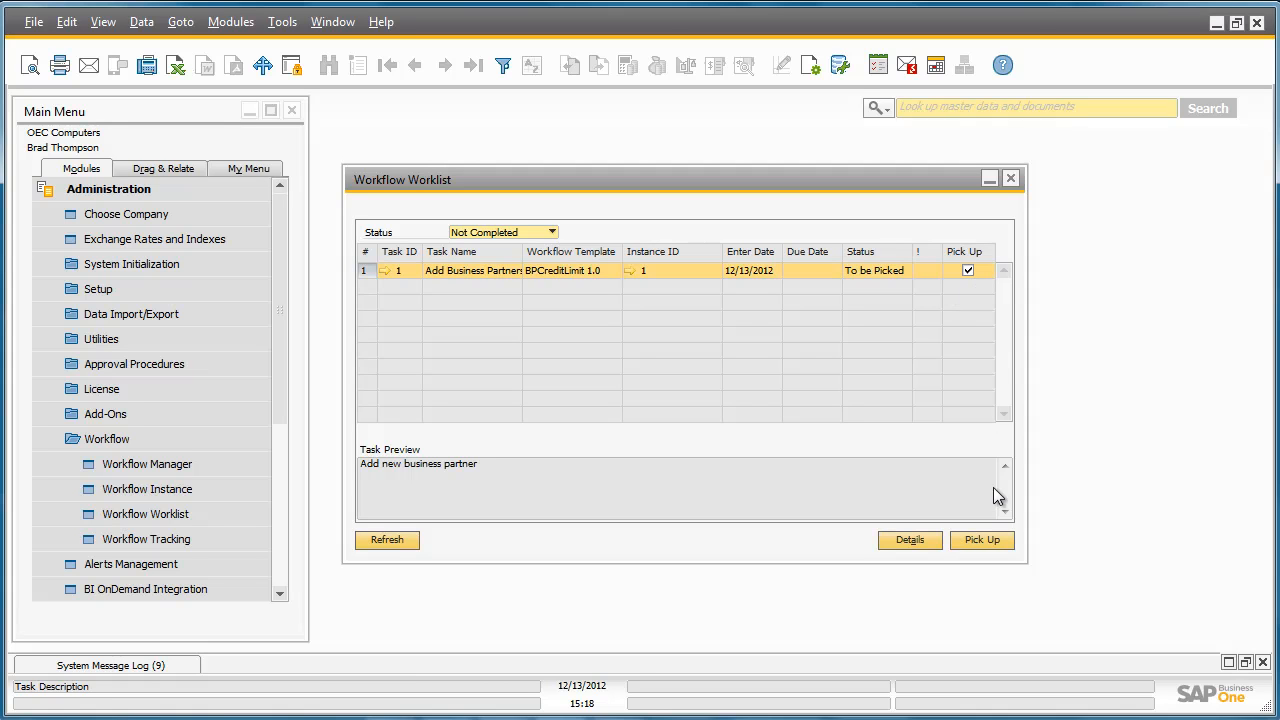
click(996, 538)
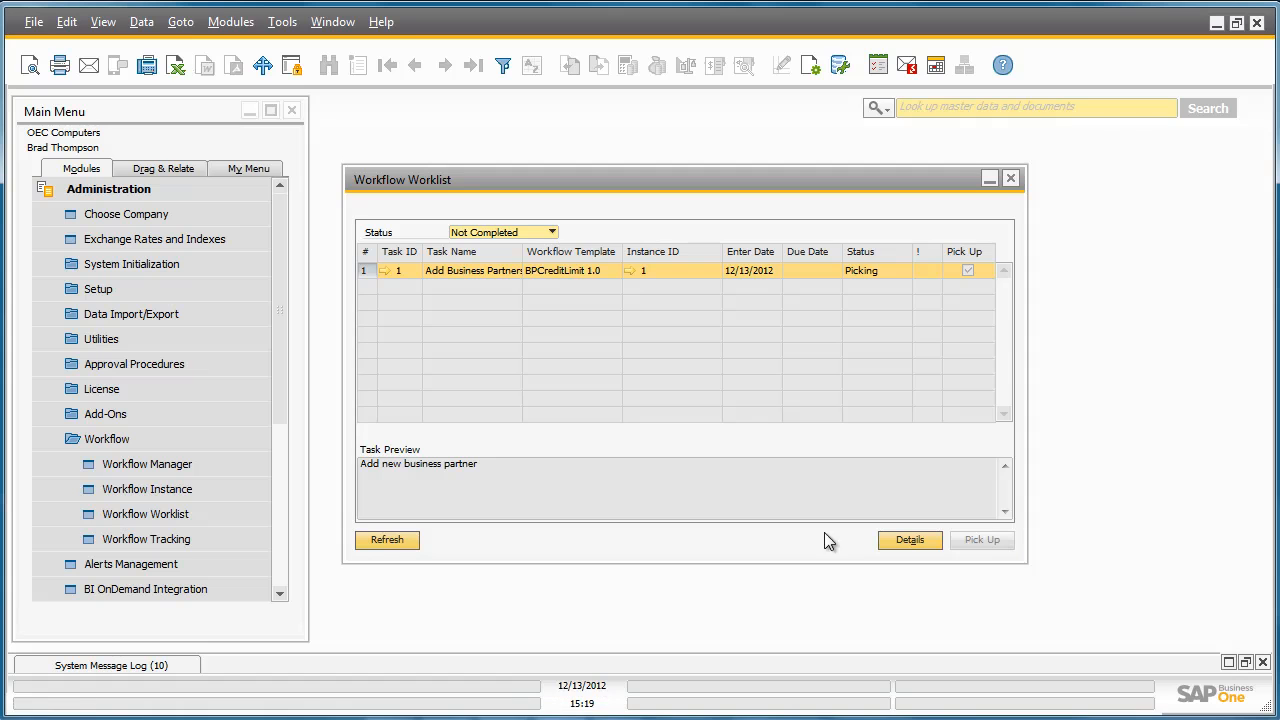
Process the Add Business Partners task by adding a new business partner with its code and name.
click(384, 270)
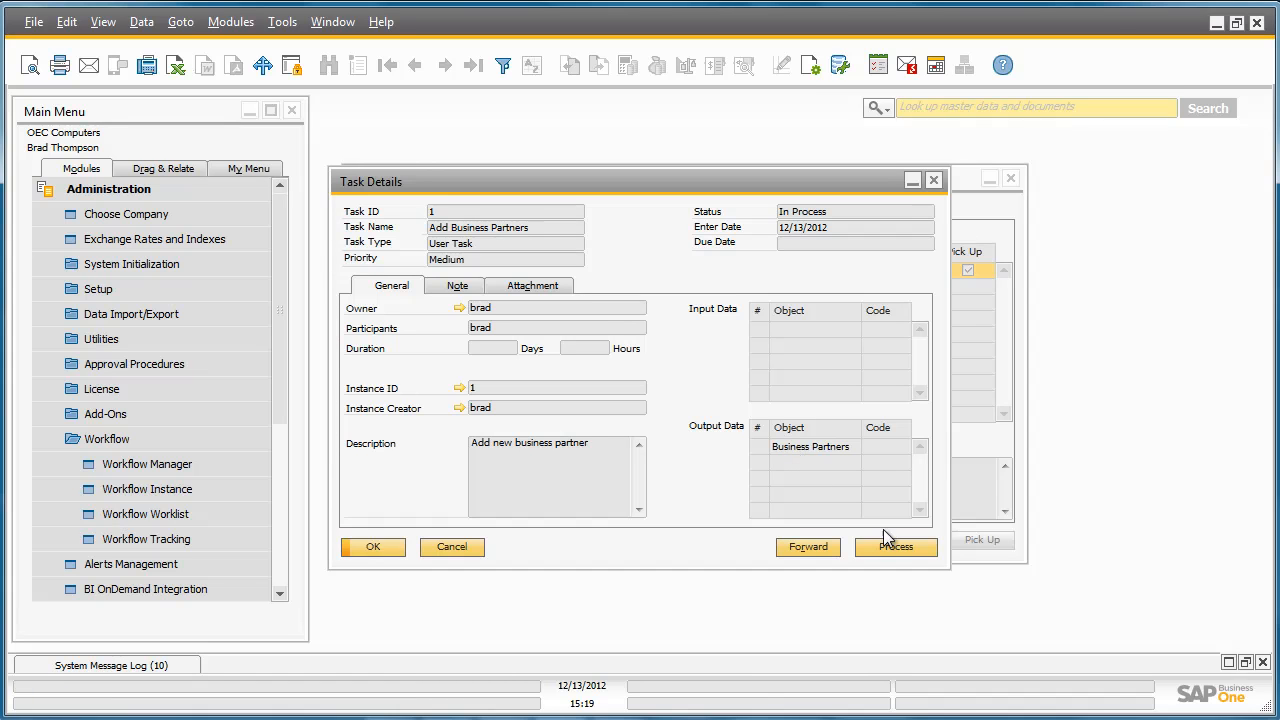
click(913, 546)
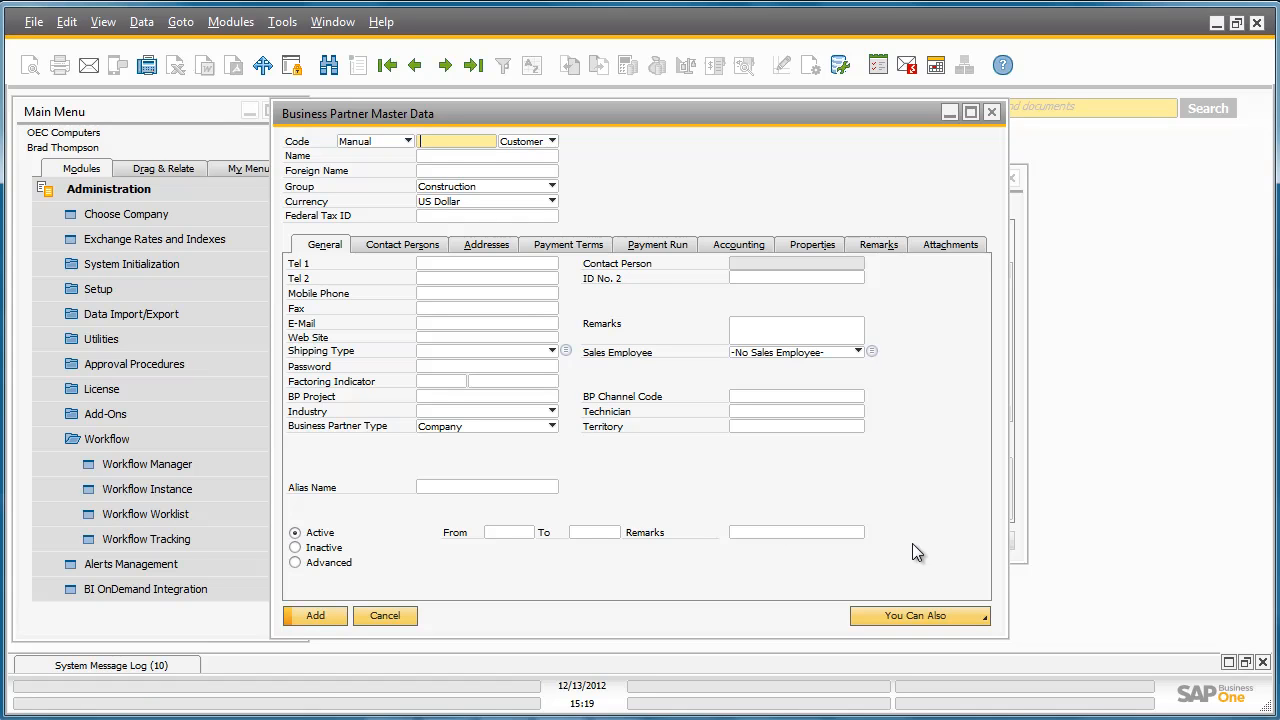
text(T00001)
click(446, 156)
text(Terry Davis)
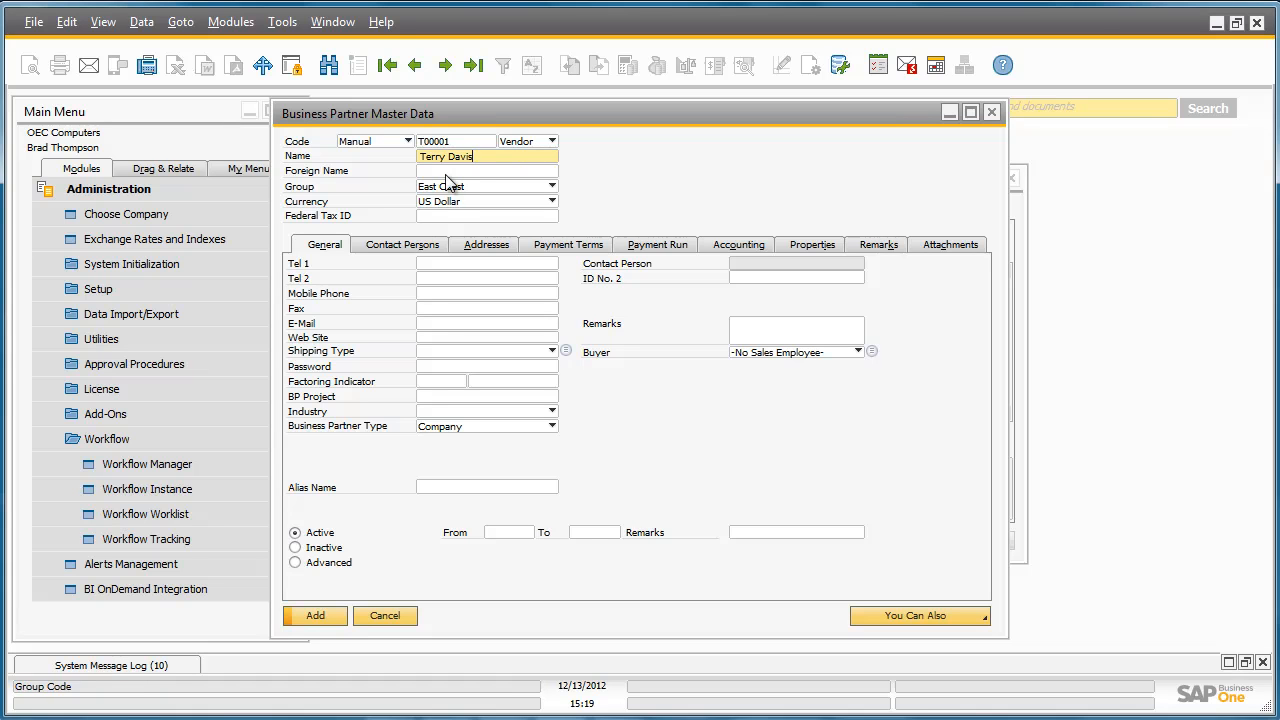
click(327, 615)
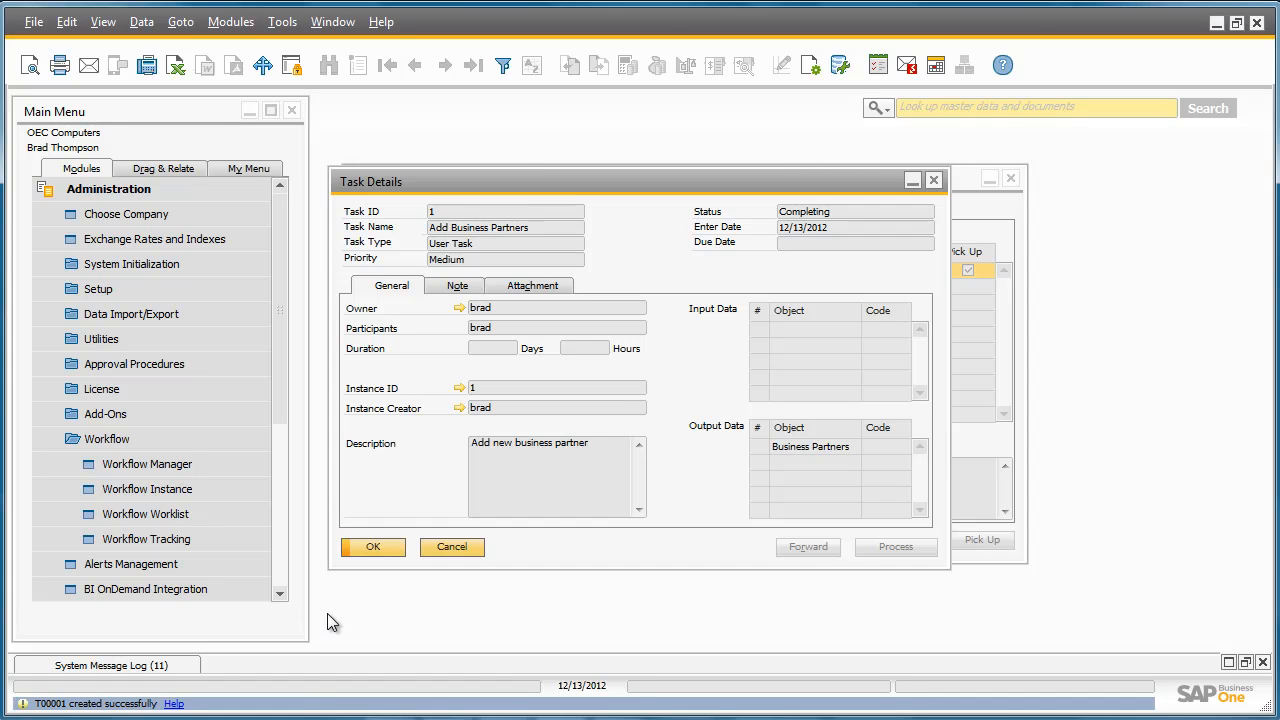
Close the completed task details and refresh the worklist.
click(384, 548)
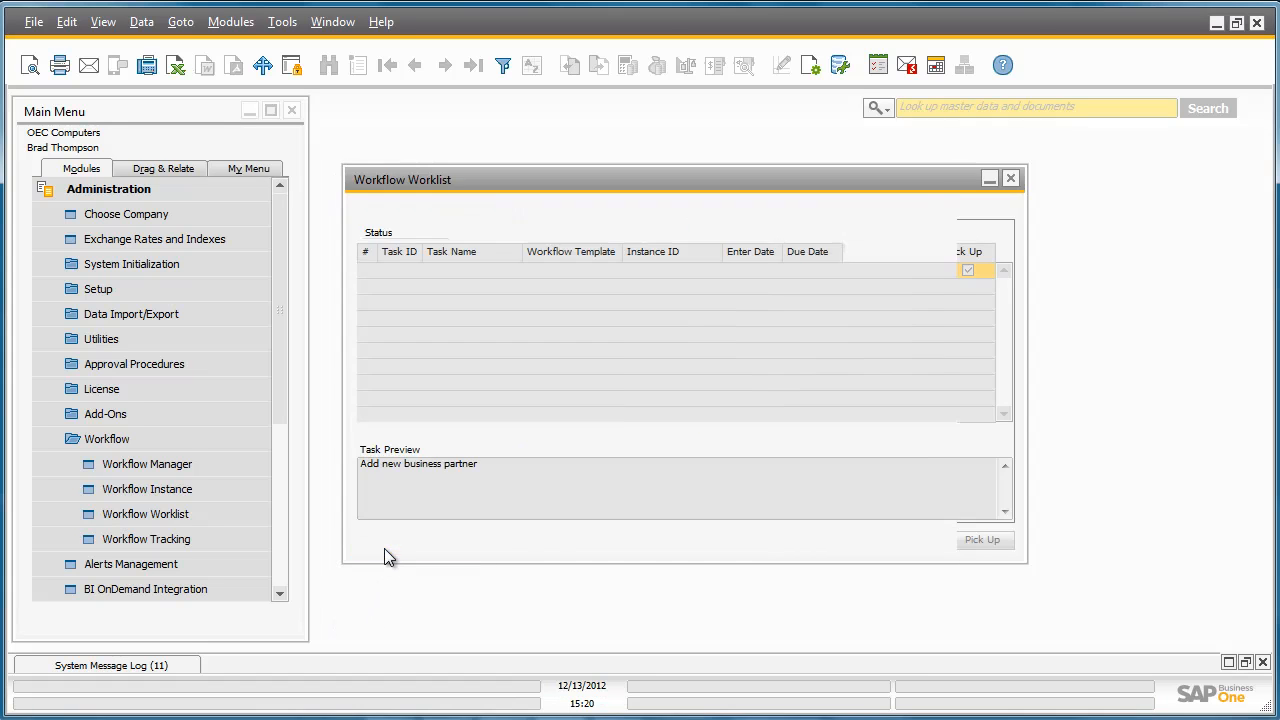
click(397, 541)
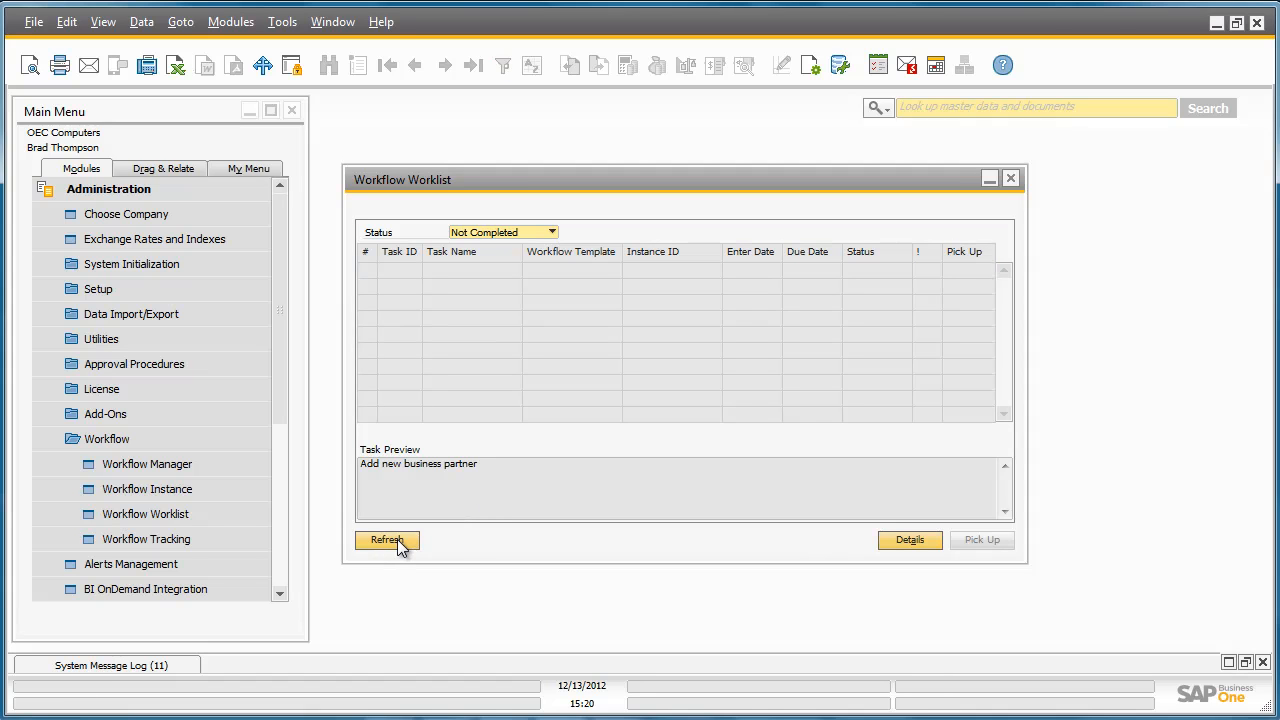
click(397, 541)
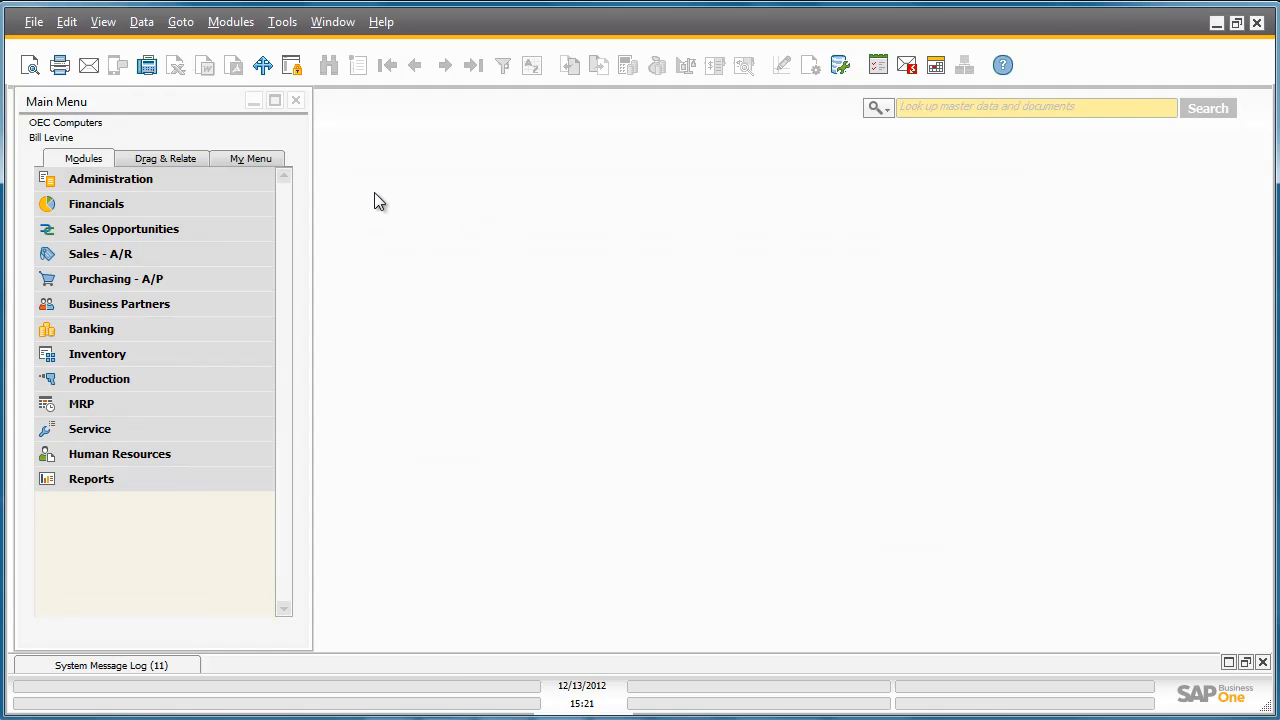
Open the Workflow Worklist as the second user and pick up the Update Payment Terms task.
click(252, 176)
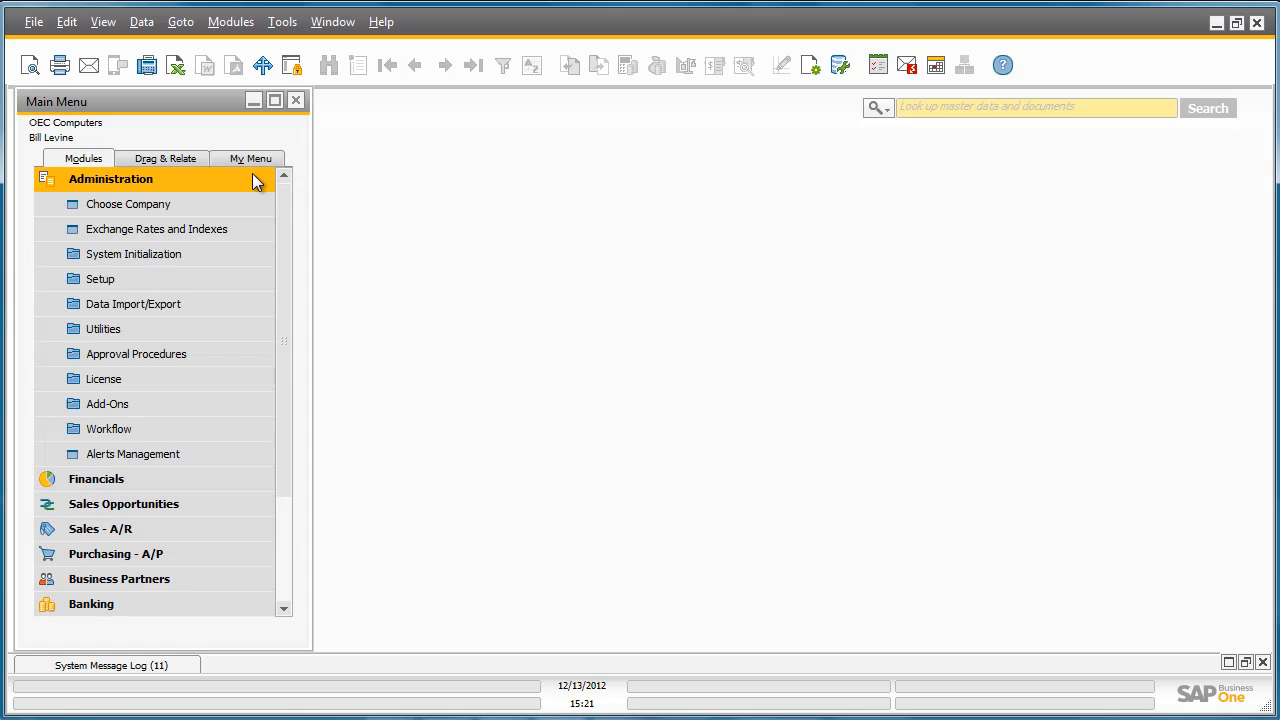
click(238, 431)
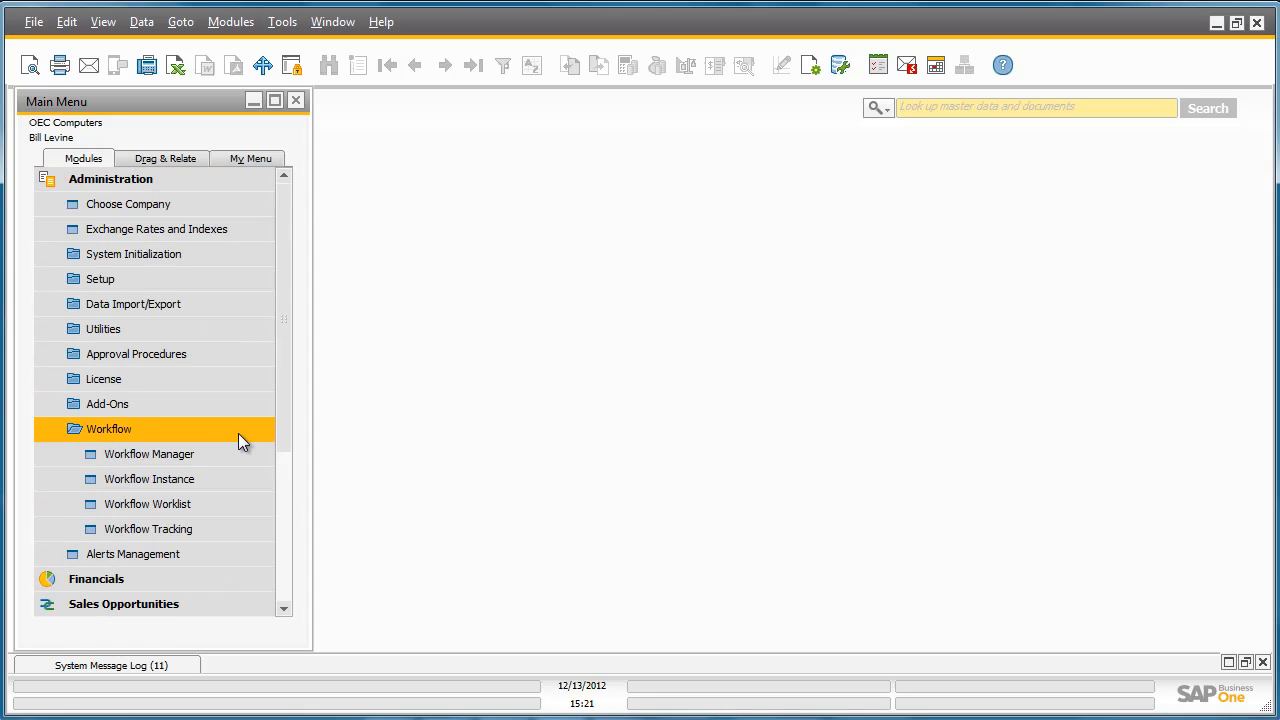
click(245, 506)
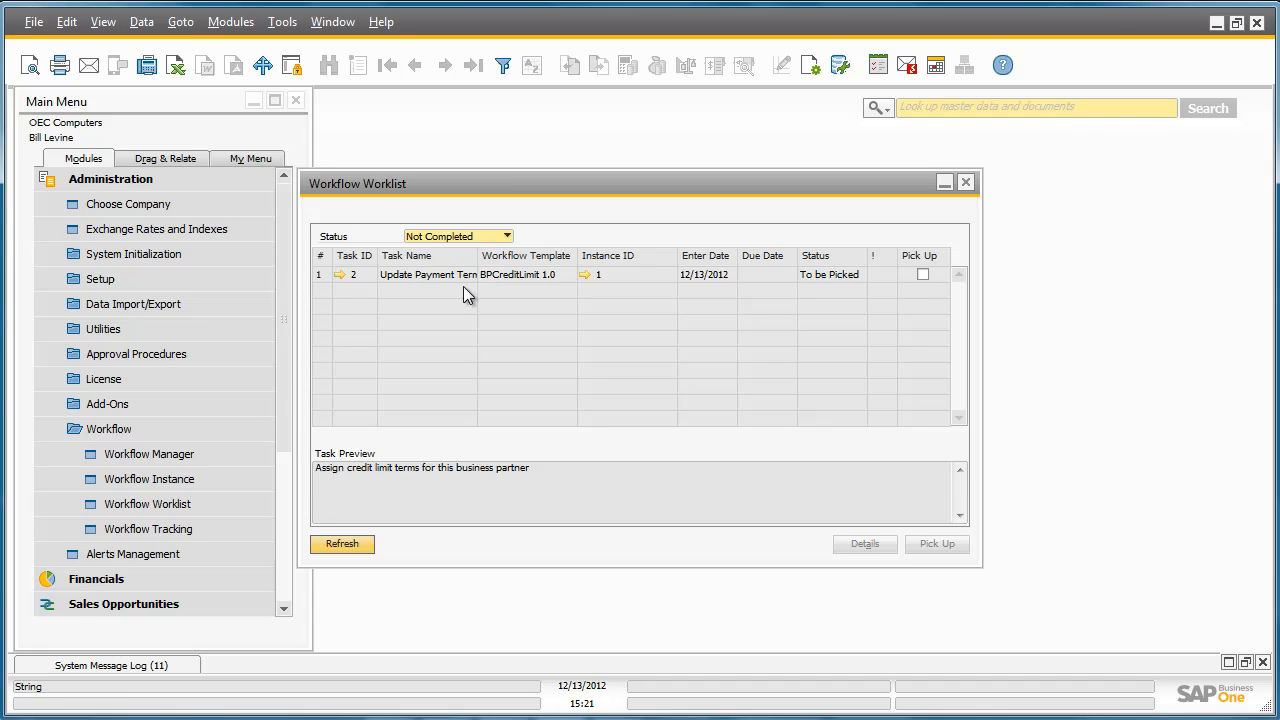
click(922, 275)
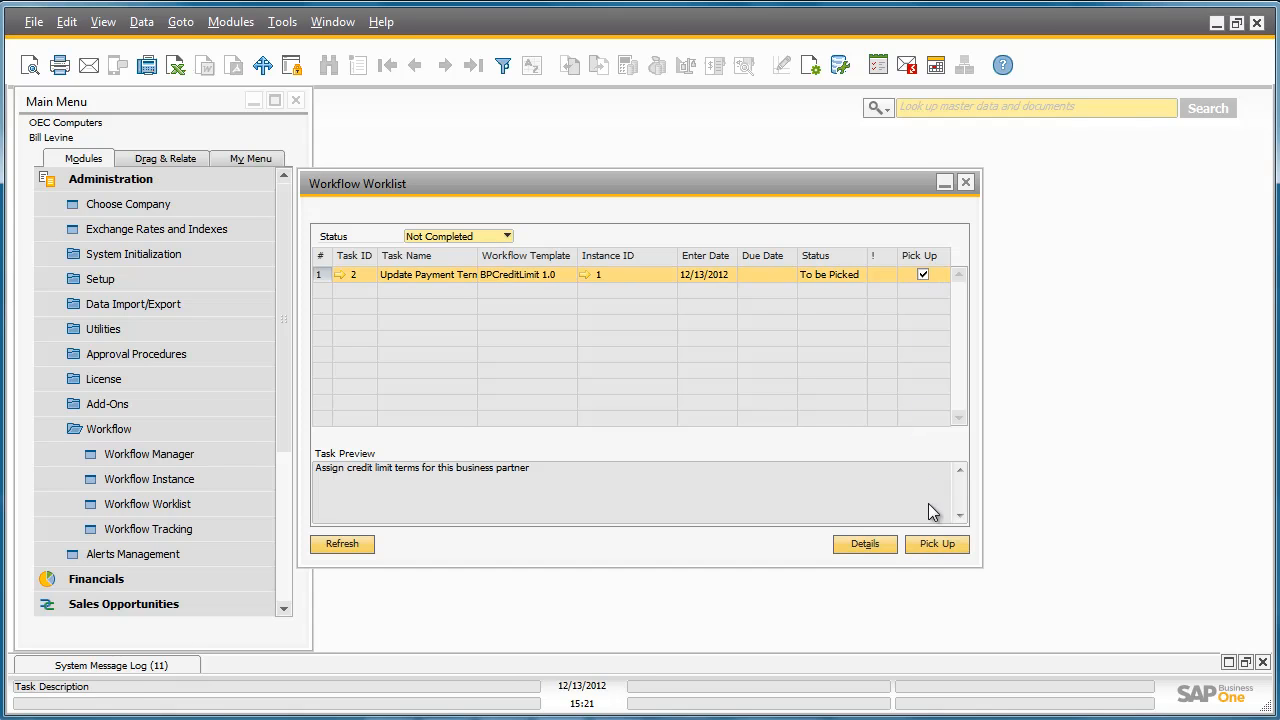
click(940, 545)
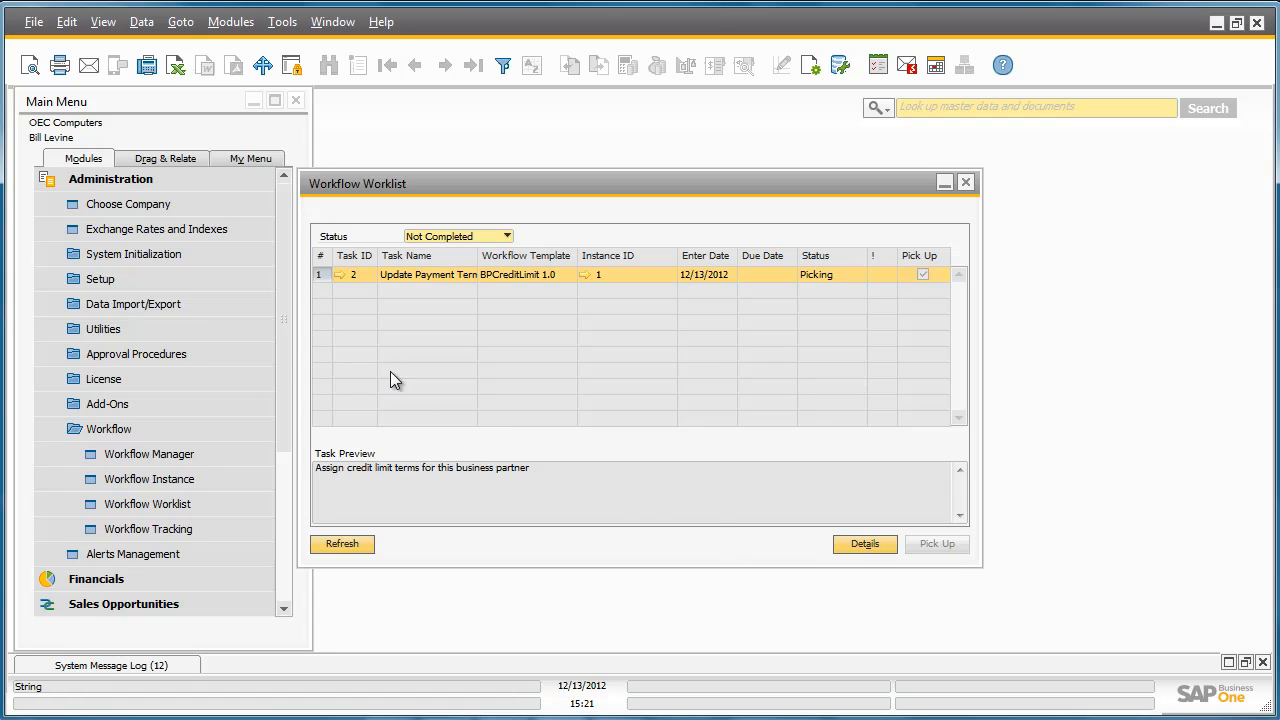
Process the Update Payment Terms task, setting the business partner's credit limit to 10000 and updating the record.
click(340, 276)
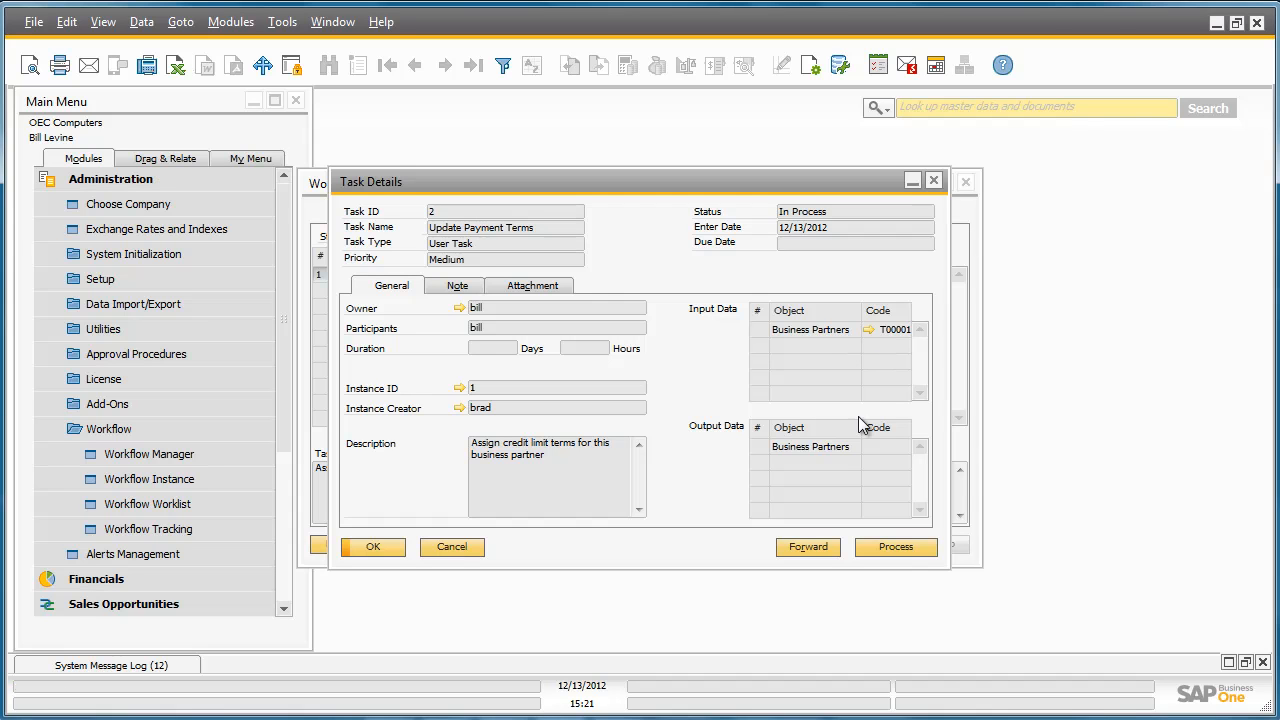
click(896, 547)
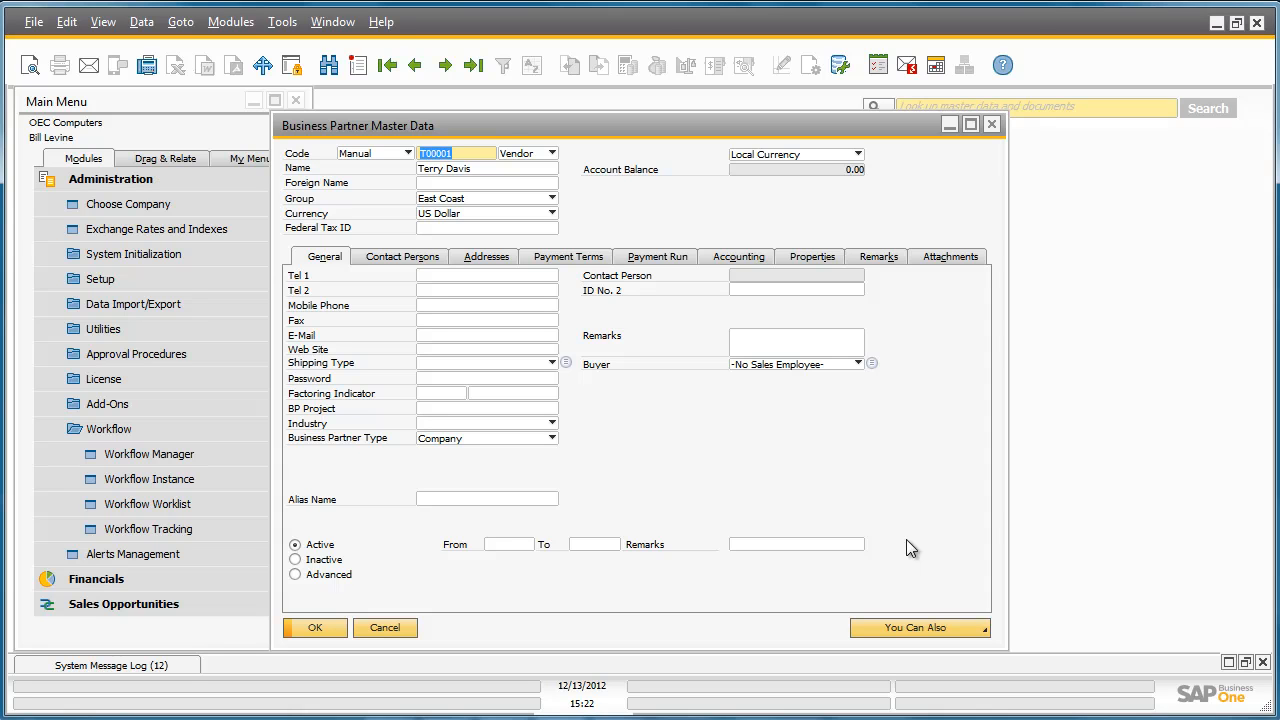
click(575, 259)
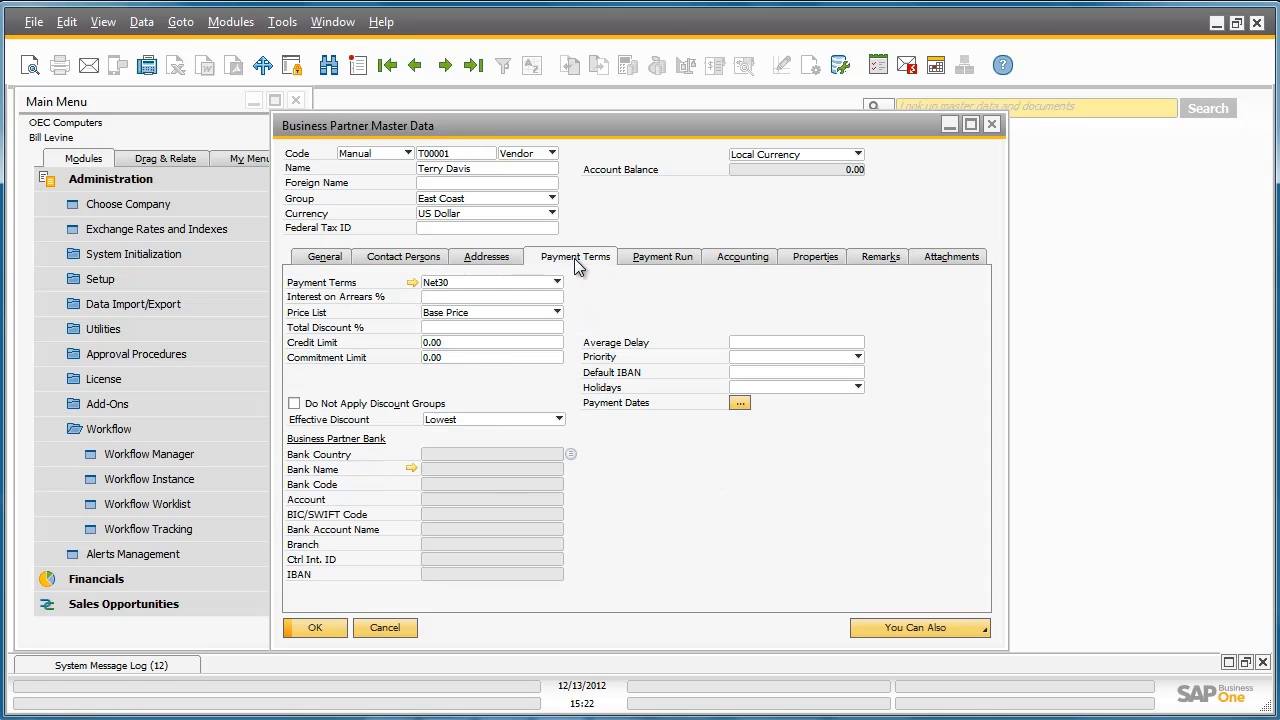
click(472, 342)
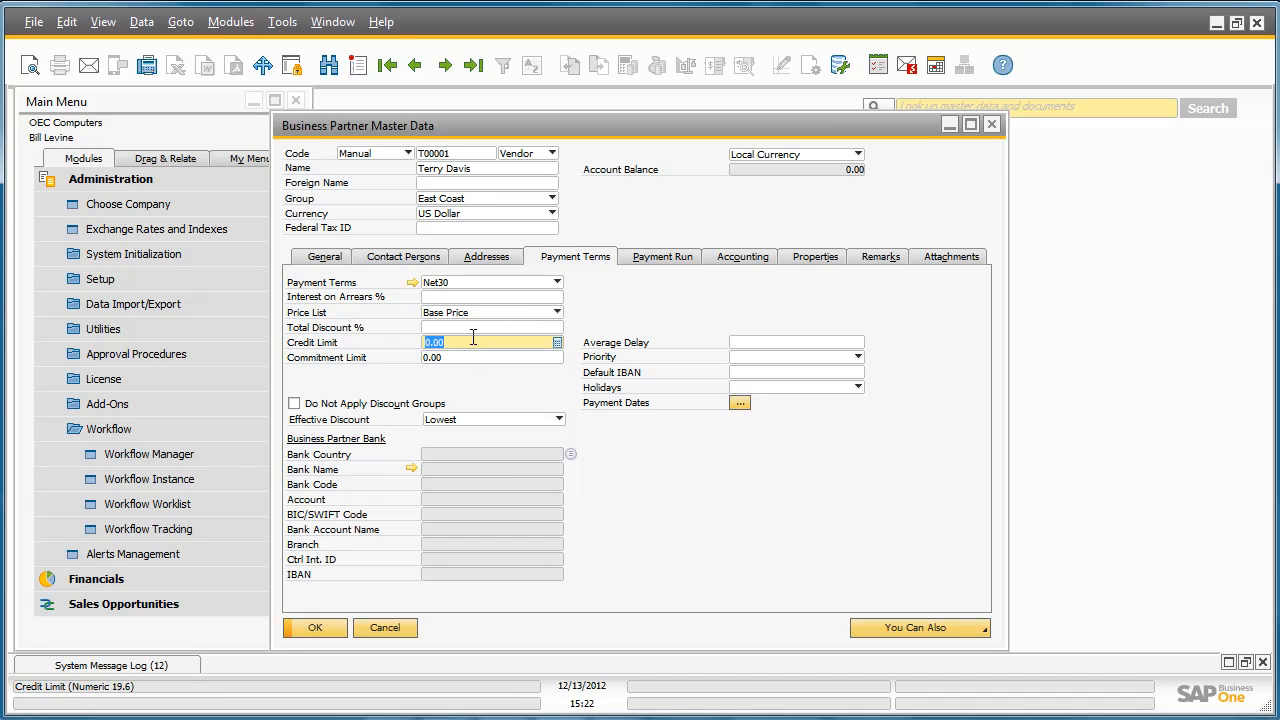
text(10000)
key(Tab)
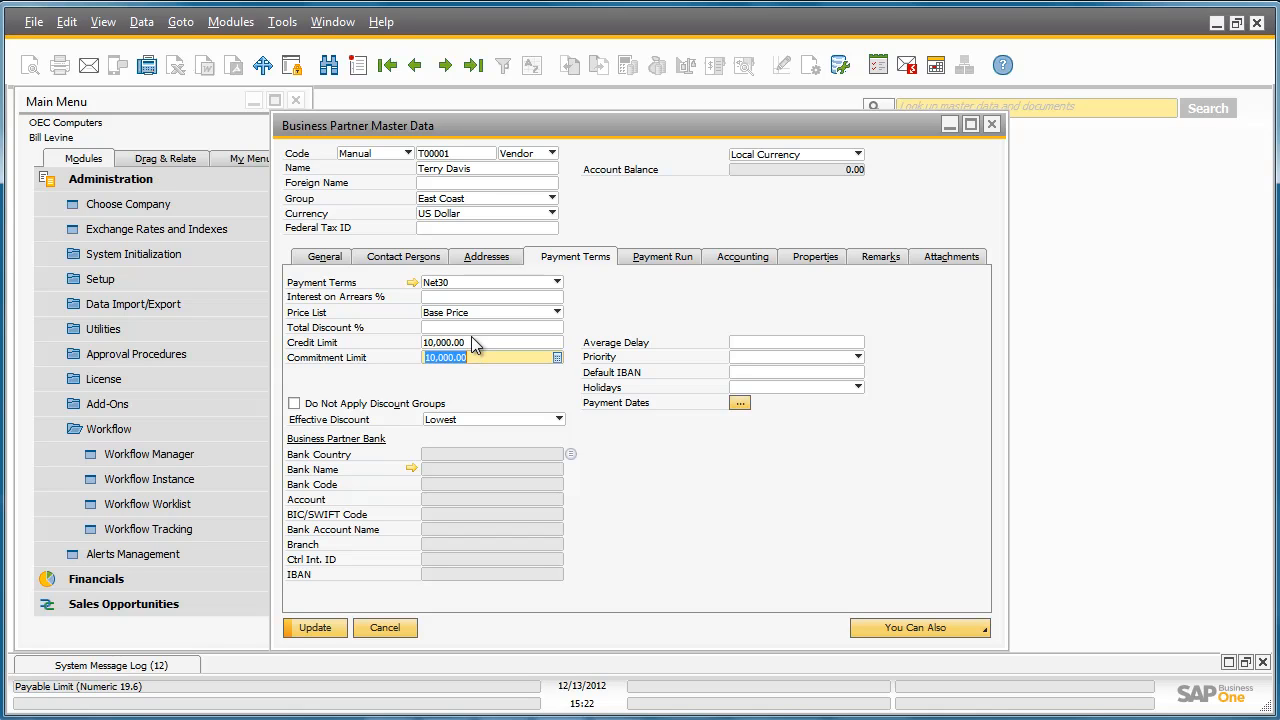
click(318, 628)
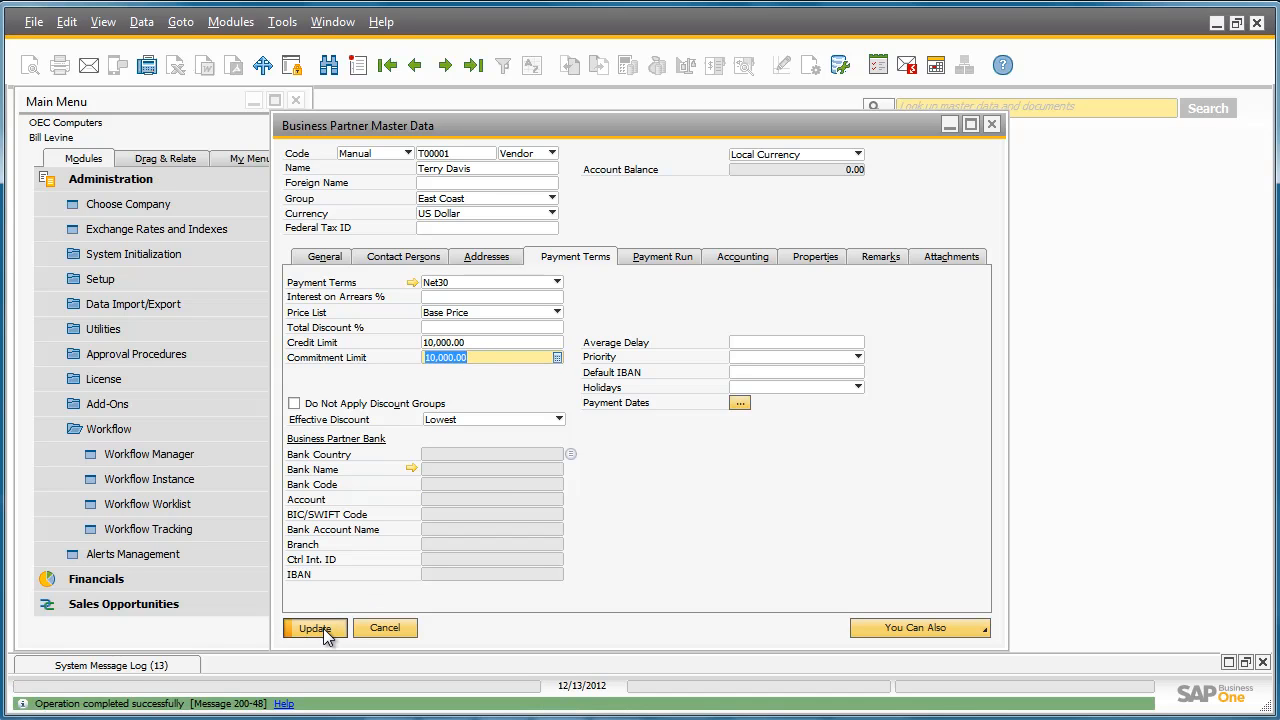
click(318, 628)
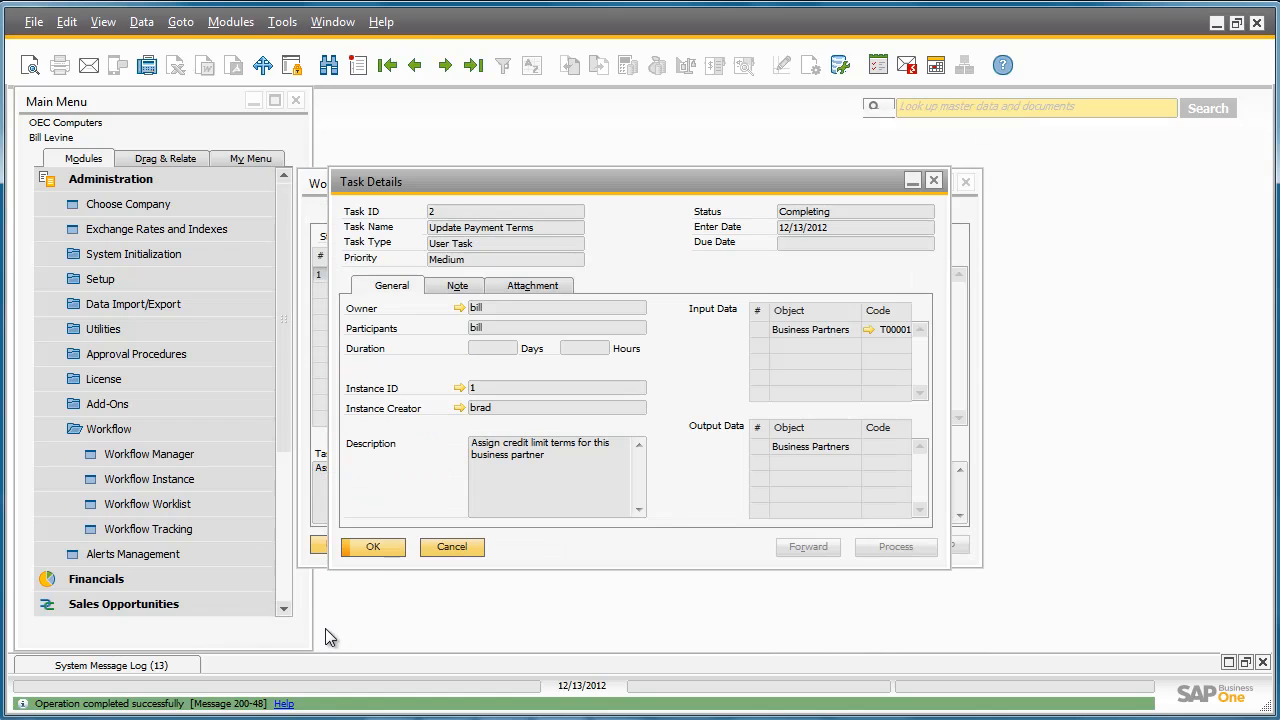
Confirm the Update Payment Terms task details and refresh the worklist.
click(373, 548)
click(350, 552)
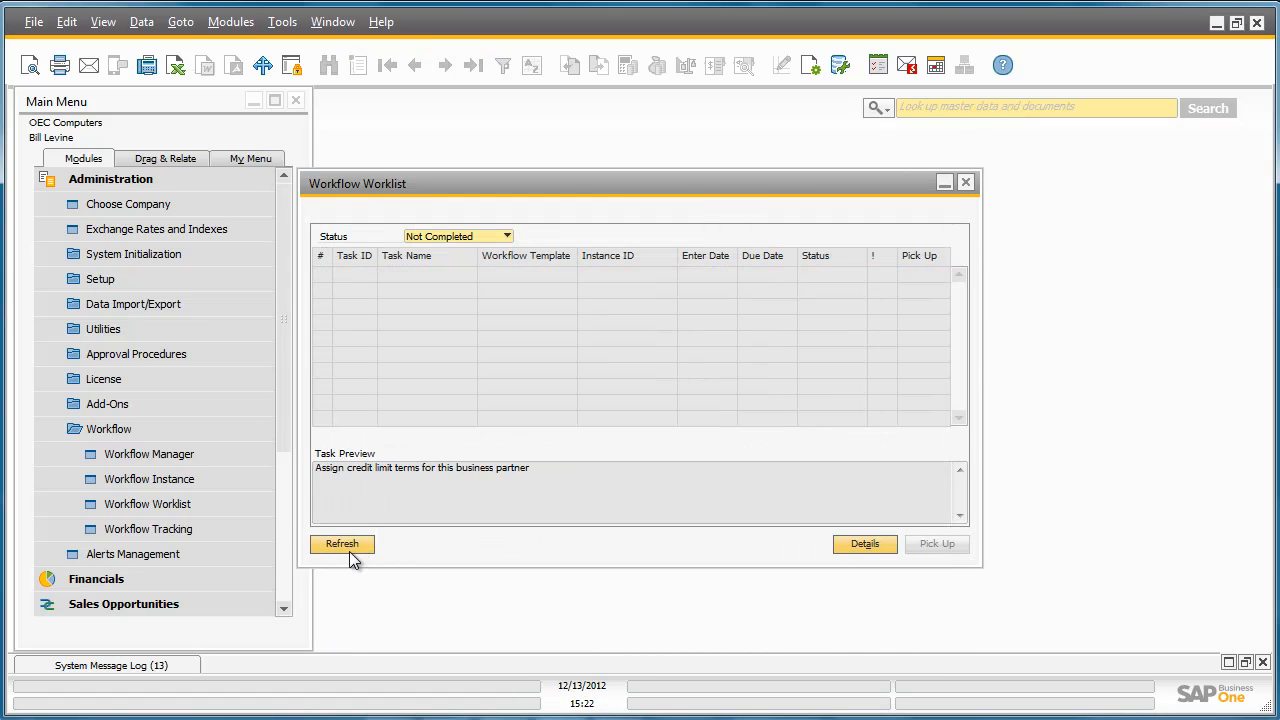